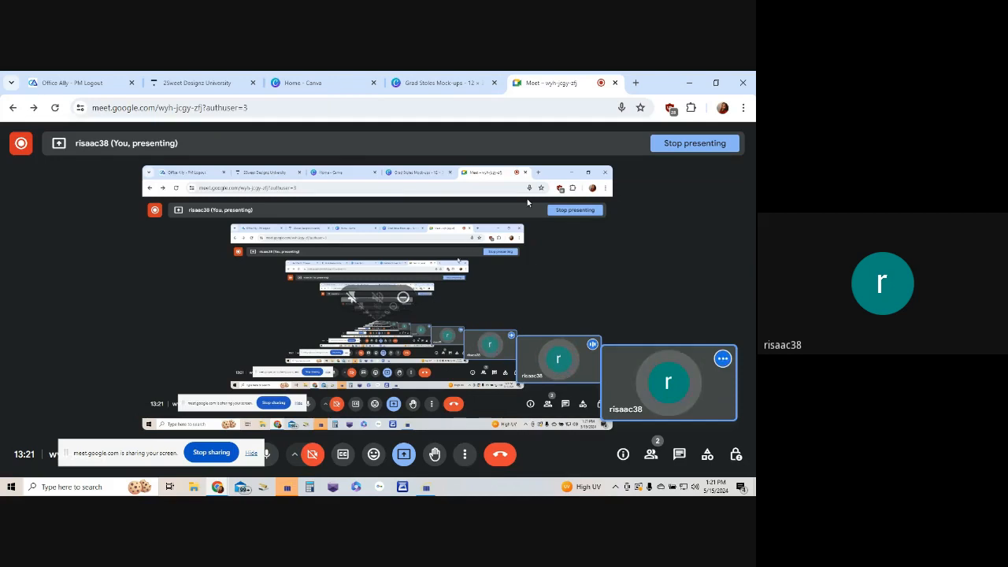
- Look through the Canva home page's recent designs and the list of new design types
mouse_move(435, 84)
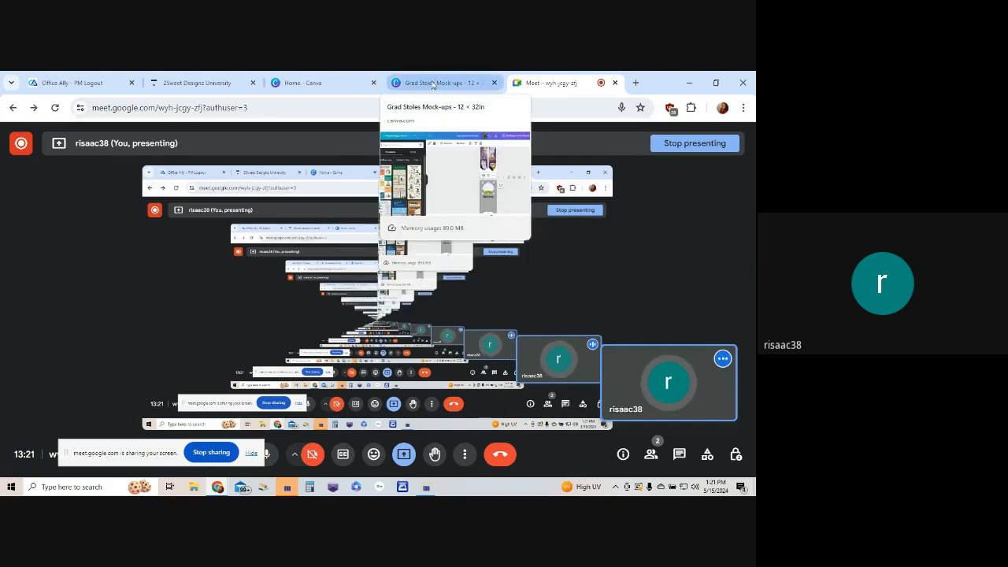
click(337, 84)
scroll(427, 232, up, 15)
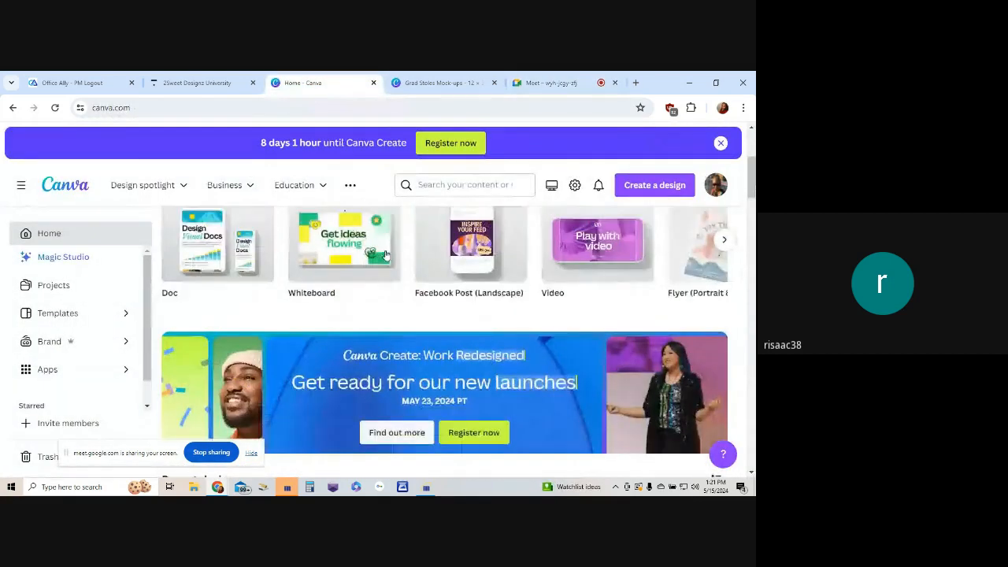
scroll(401, 275, up, 1)
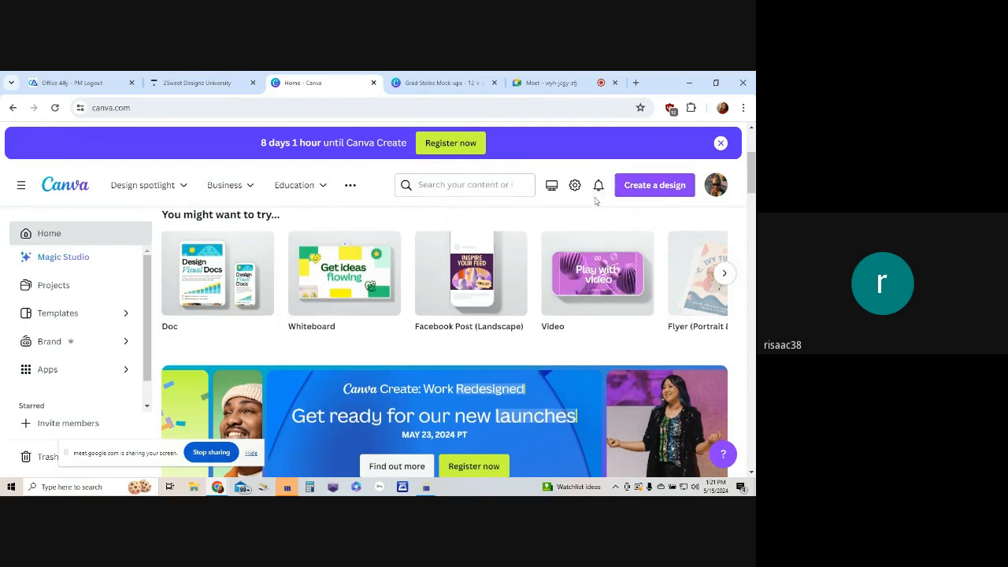
scroll(548, 291, down, 4)
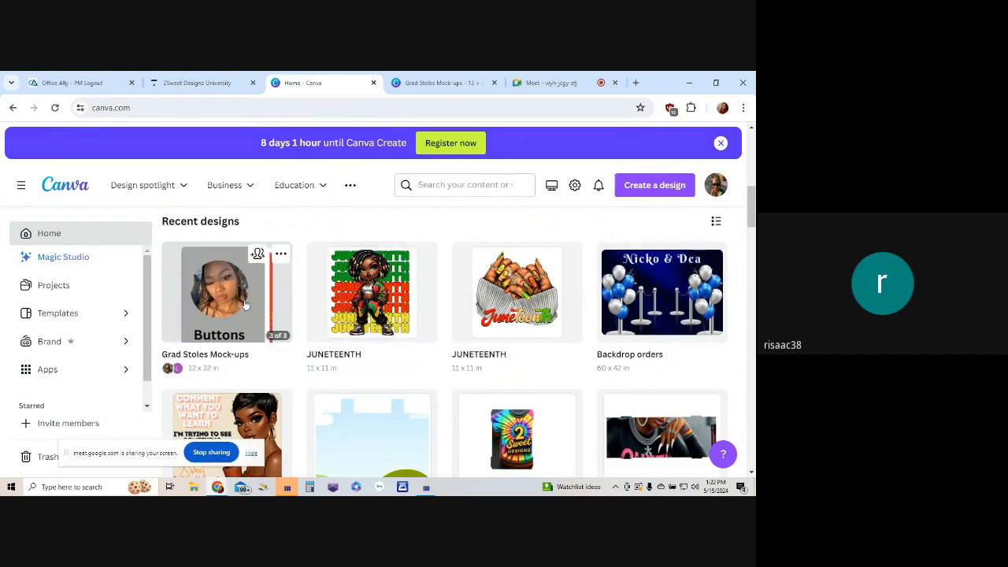
click(654, 187)
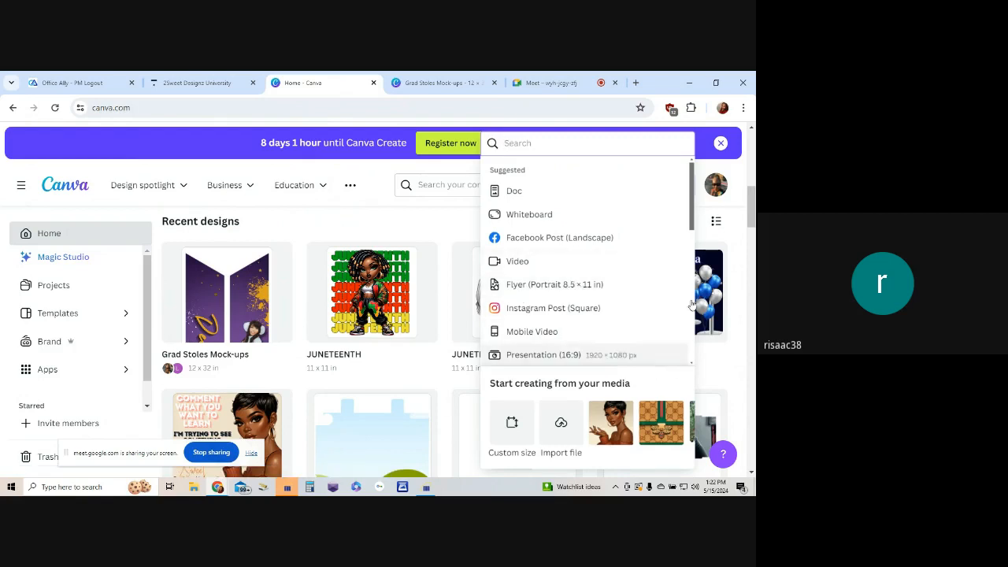
click(416, 223)
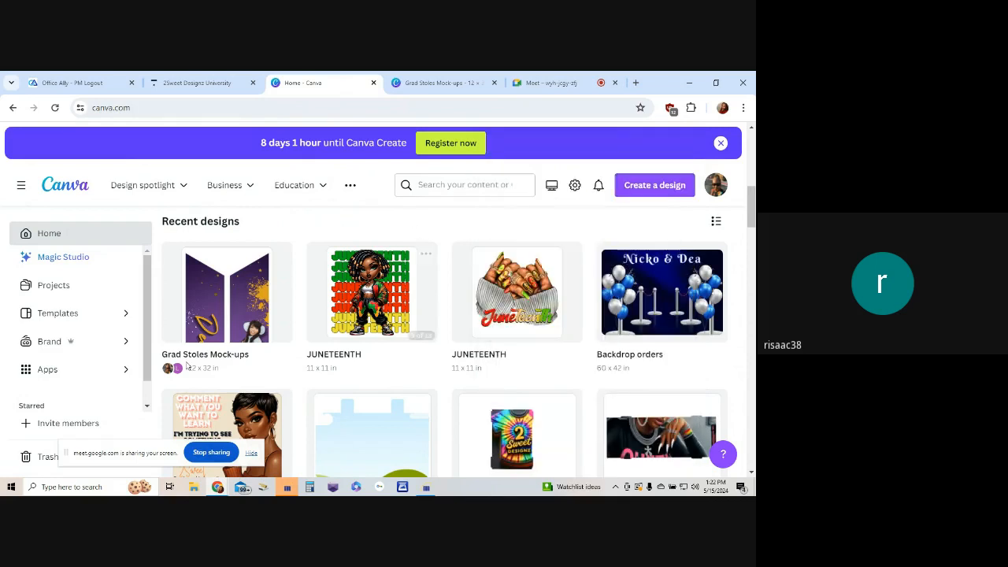
- Open the Grad Stoles Mock-ups design and go to its page with the circular Buttons frame
click(216, 318)
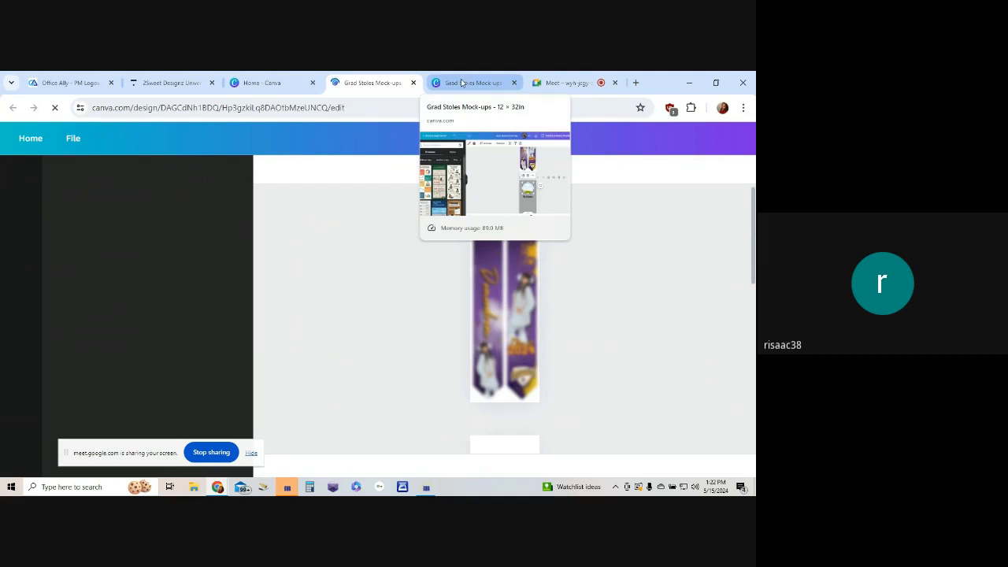
click(462, 82)
scroll(603, 341, down, 3)
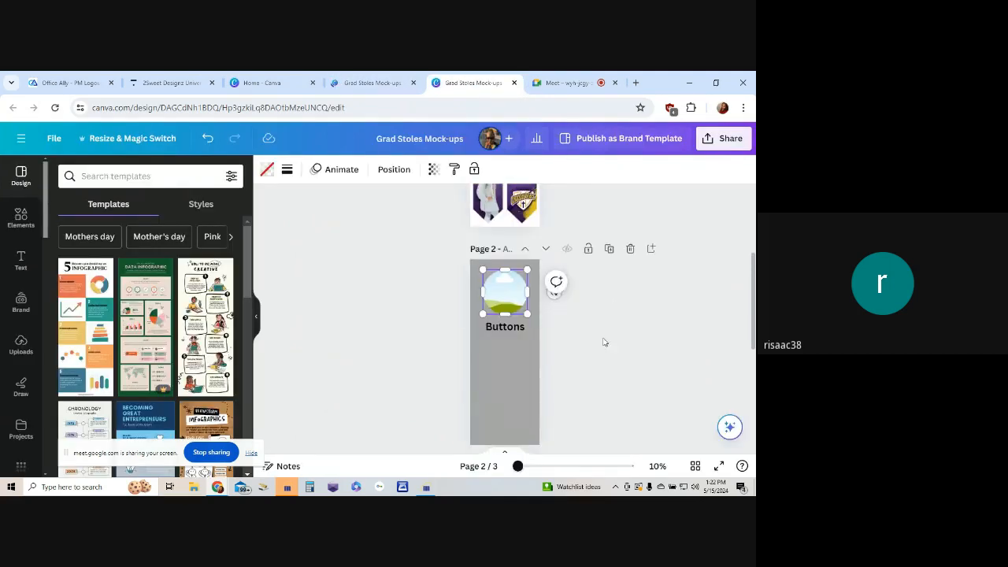
scroll(523, 302, up, 2)
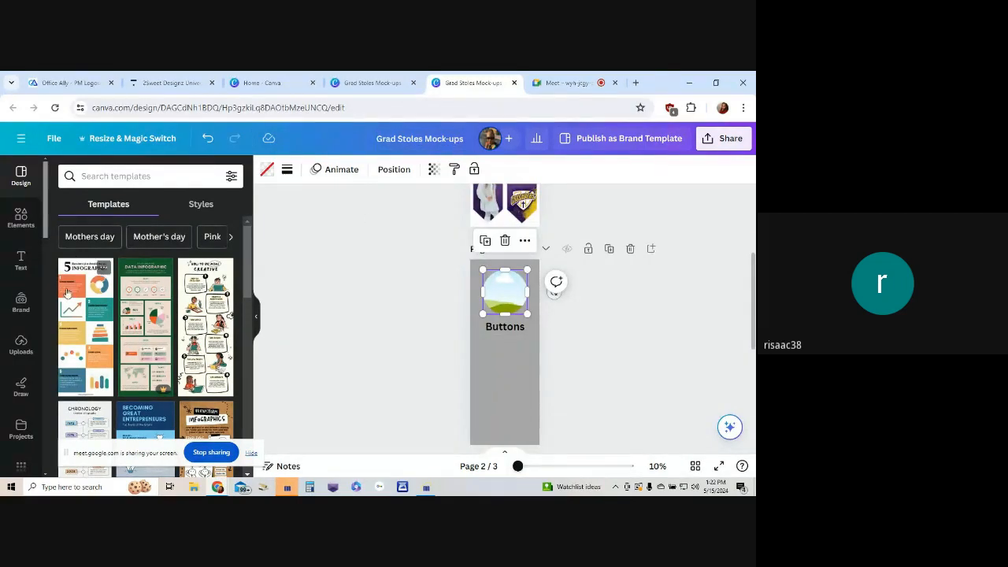
- Search the design elements for "frame"
click(20, 218)
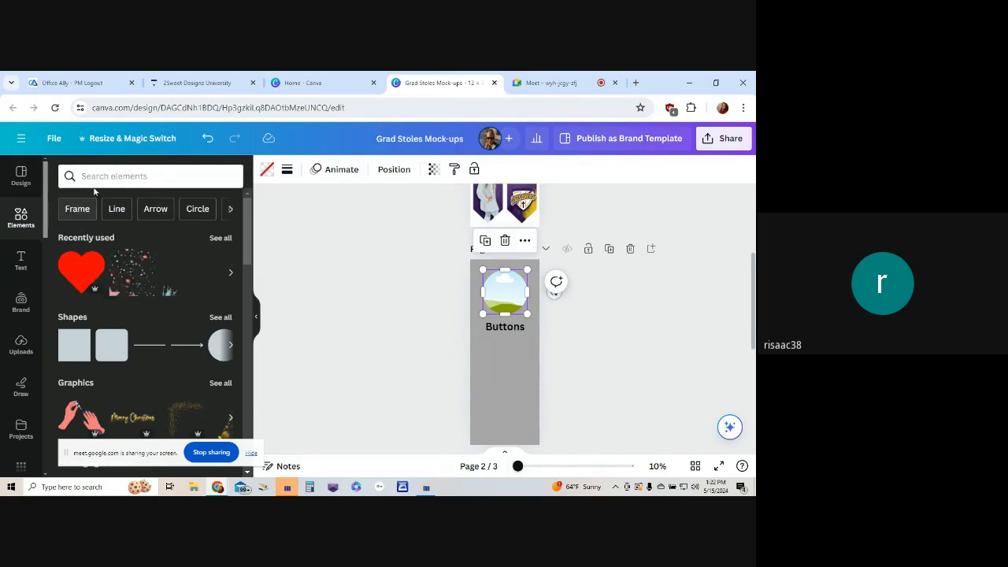
click(96, 178)
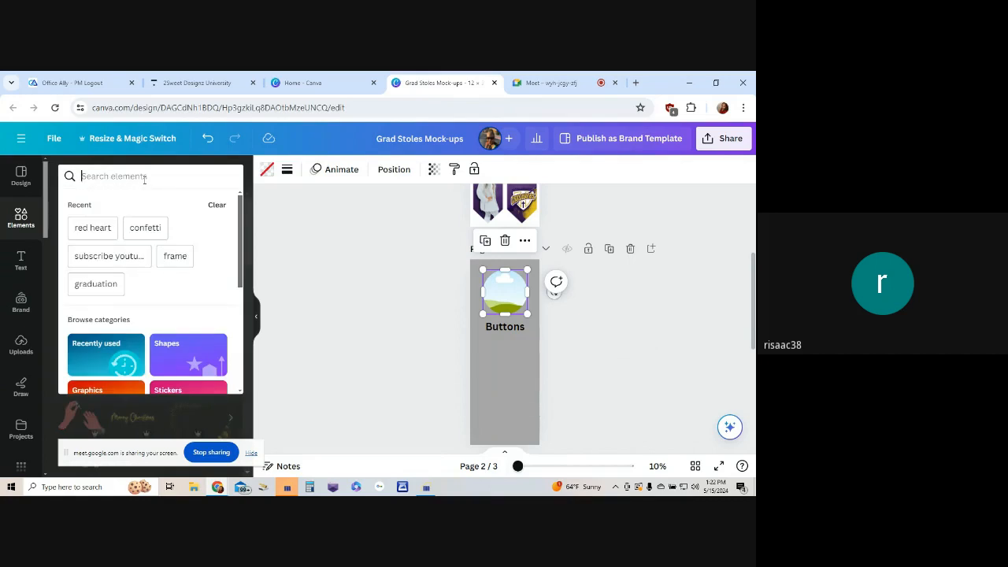
text(frm)
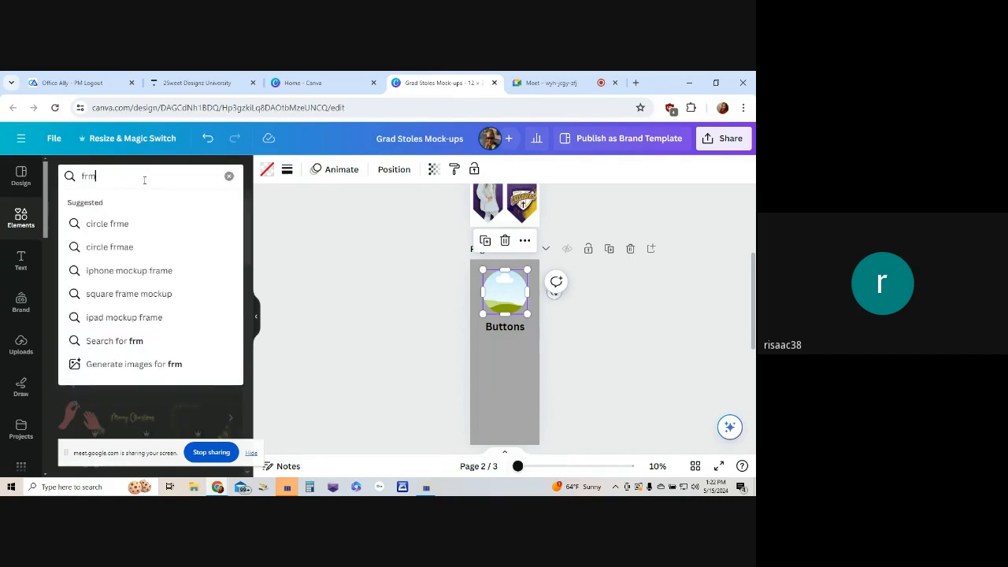
key(BackSpace)
text(a)
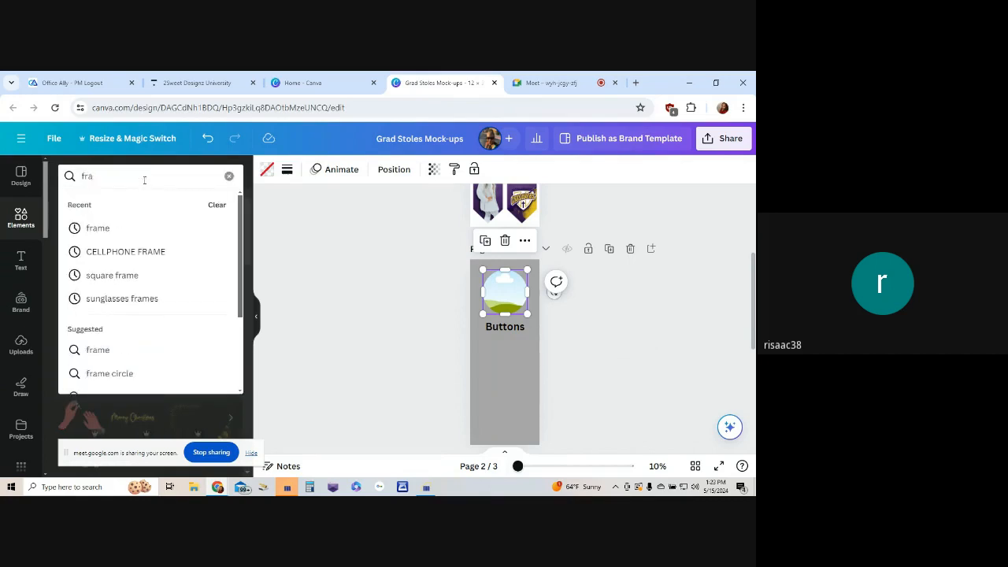
text(me)
key(Return)
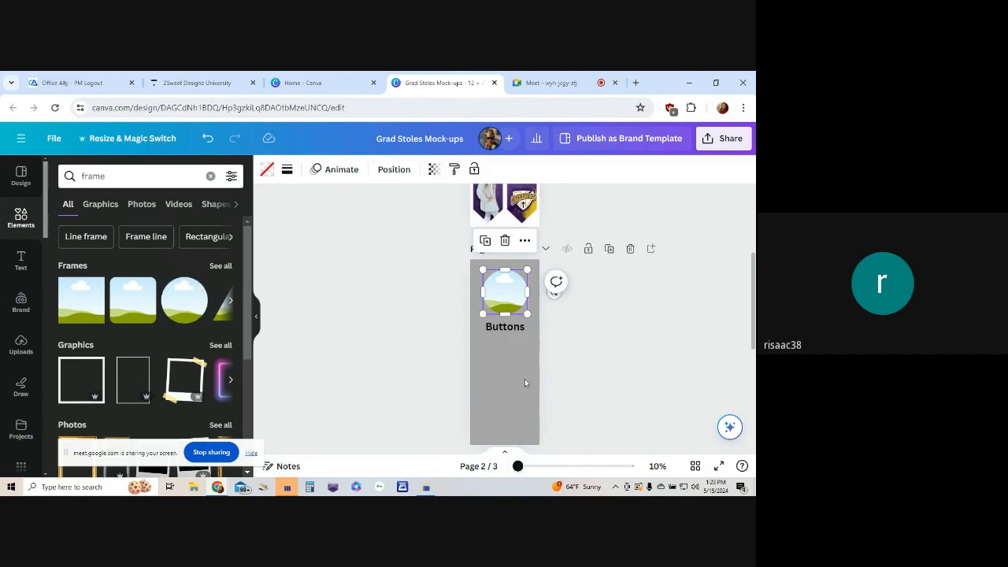
- Add a new page at the end of the design and place a circle frame near its top
click(502, 381)
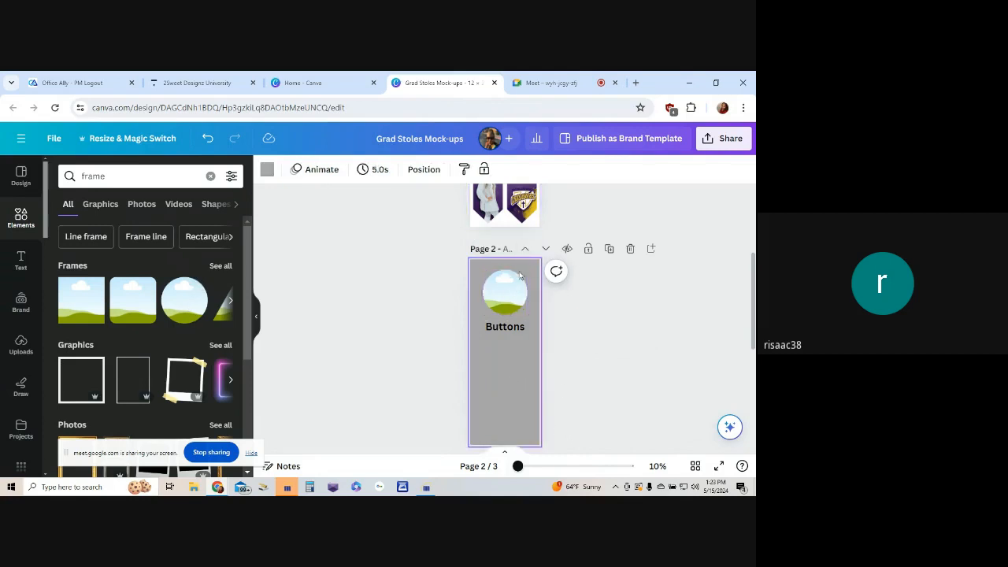
scroll(515, 296, down, 3)
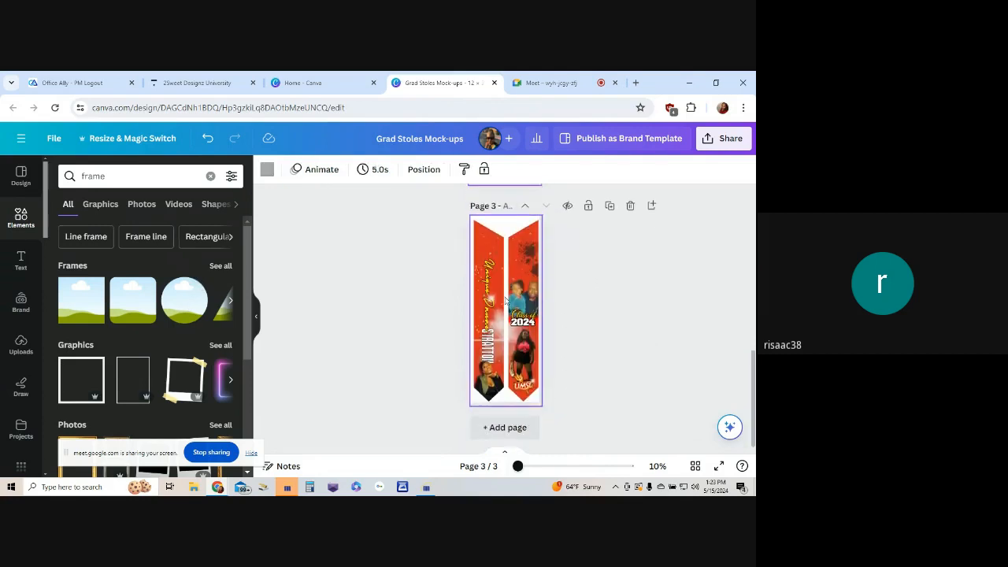
click(504, 425)
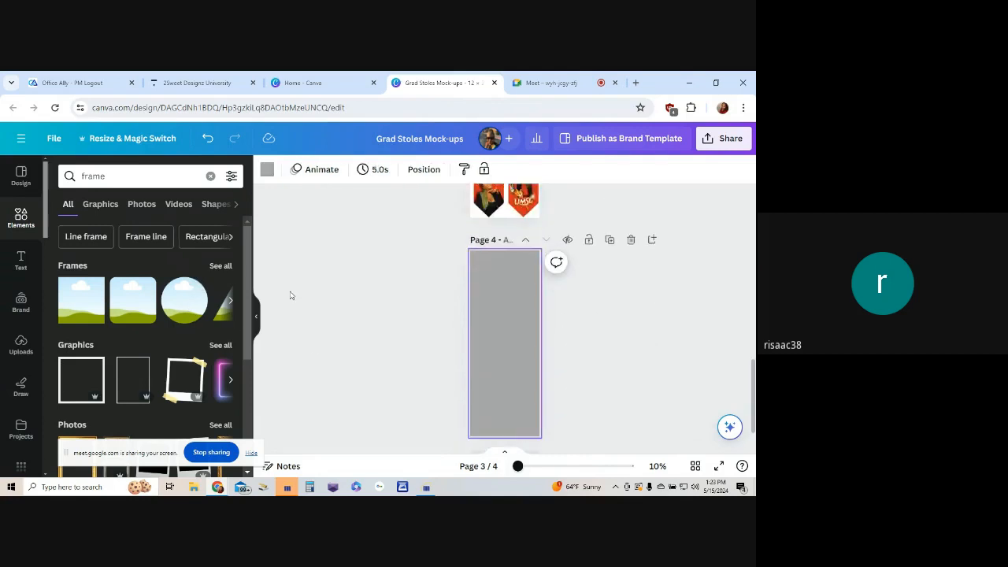
click(185, 305)
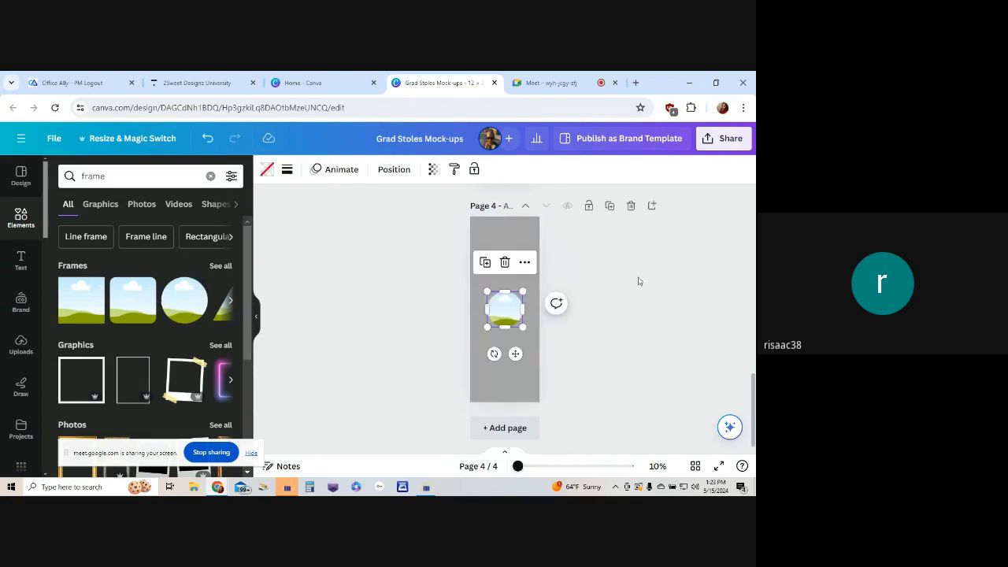
drag(507, 283, 507, 230)
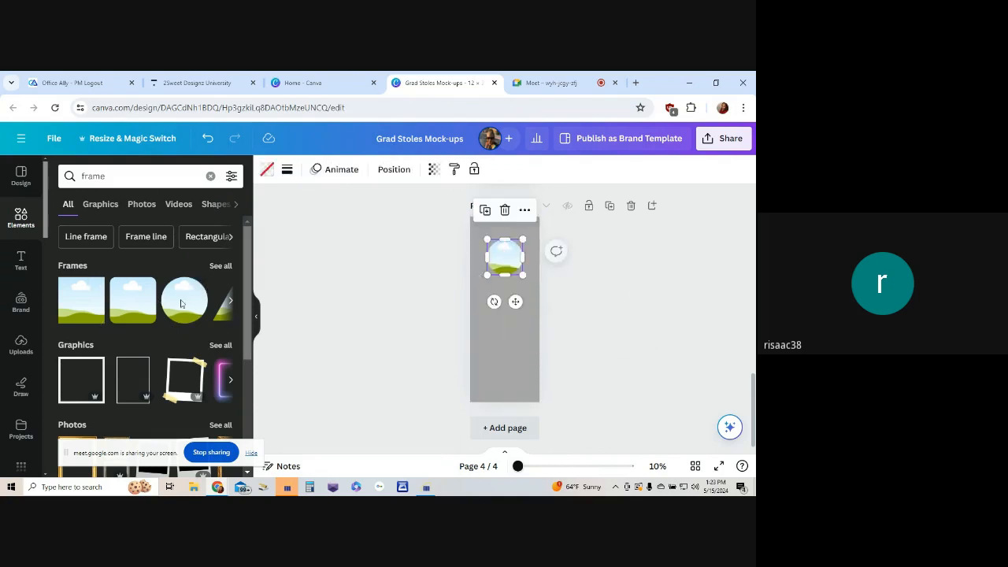
- Find the uploaded portrait of the woman in the blue top and add it to page 4
click(20, 349)
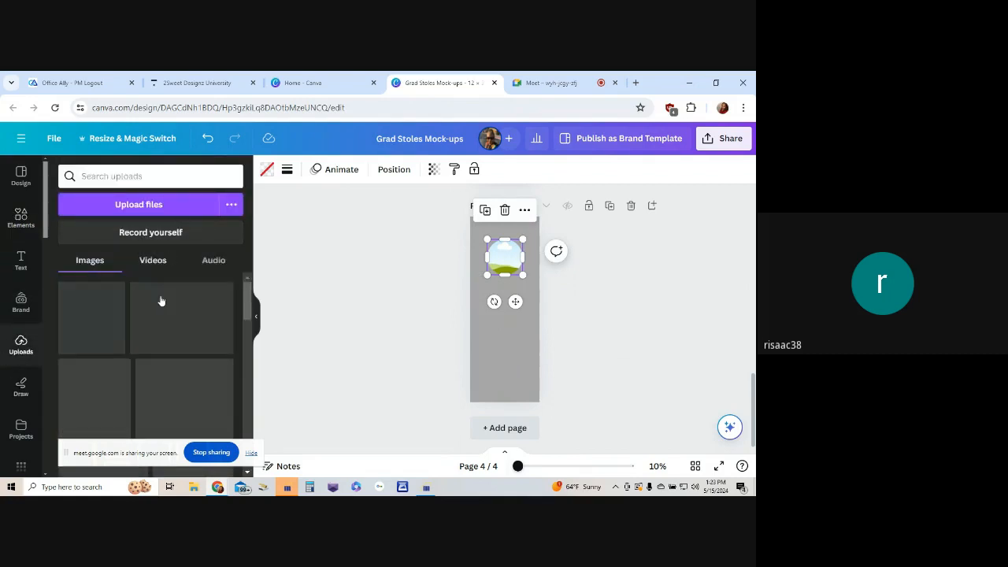
scroll(173, 302, down, 10)
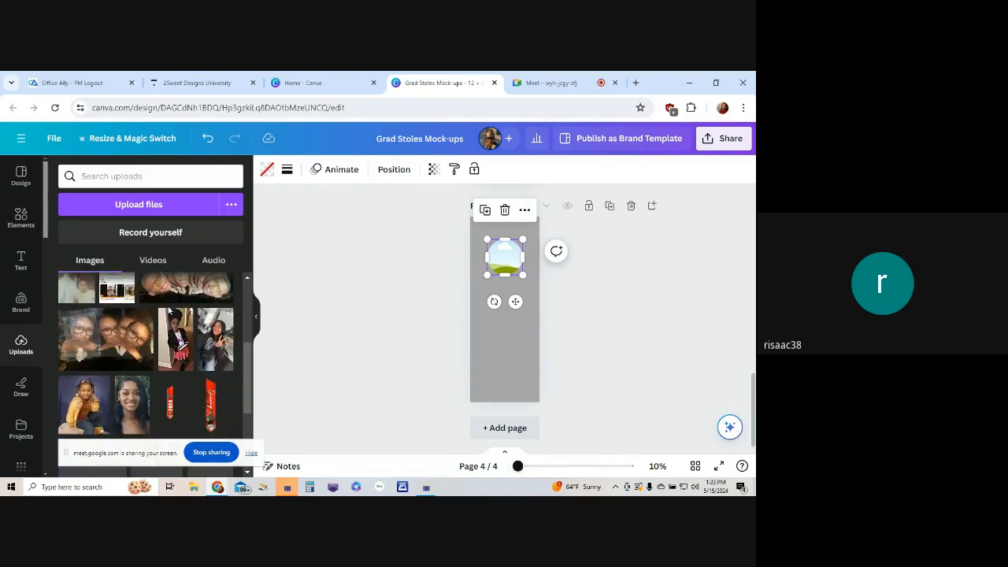
scroll(165, 315, up, 10)
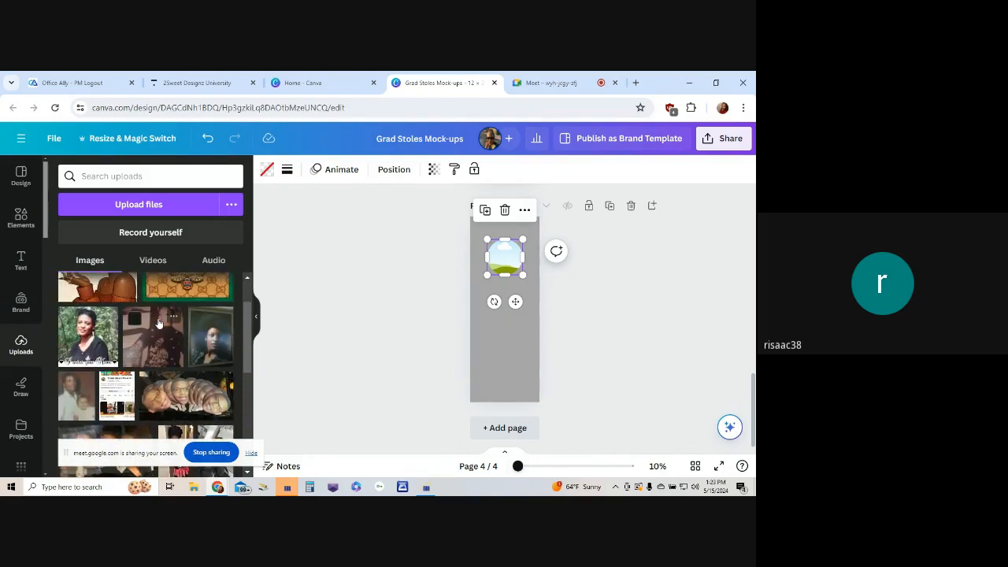
scroll(162, 319, down, 10)
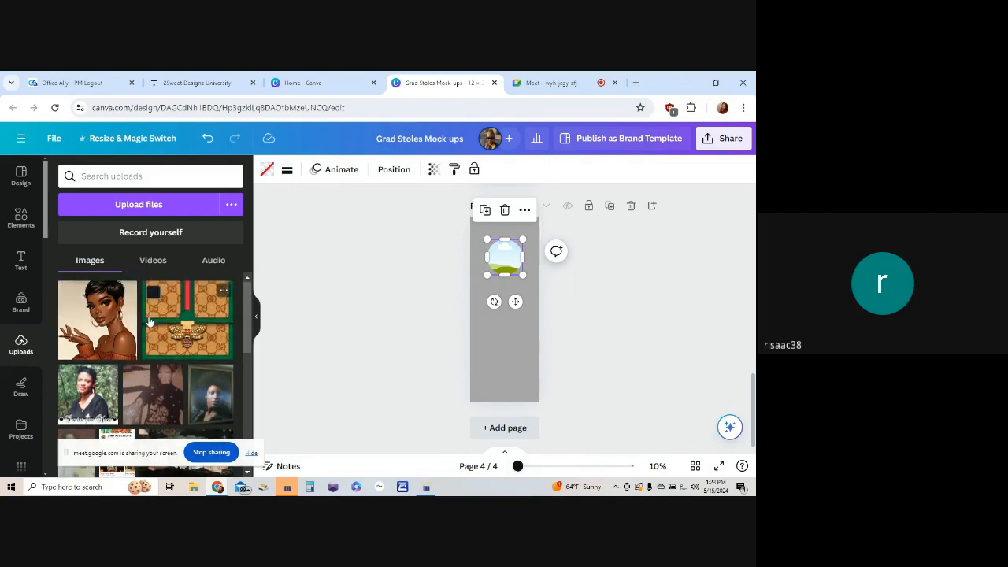
scroll(173, 316, down, 8)
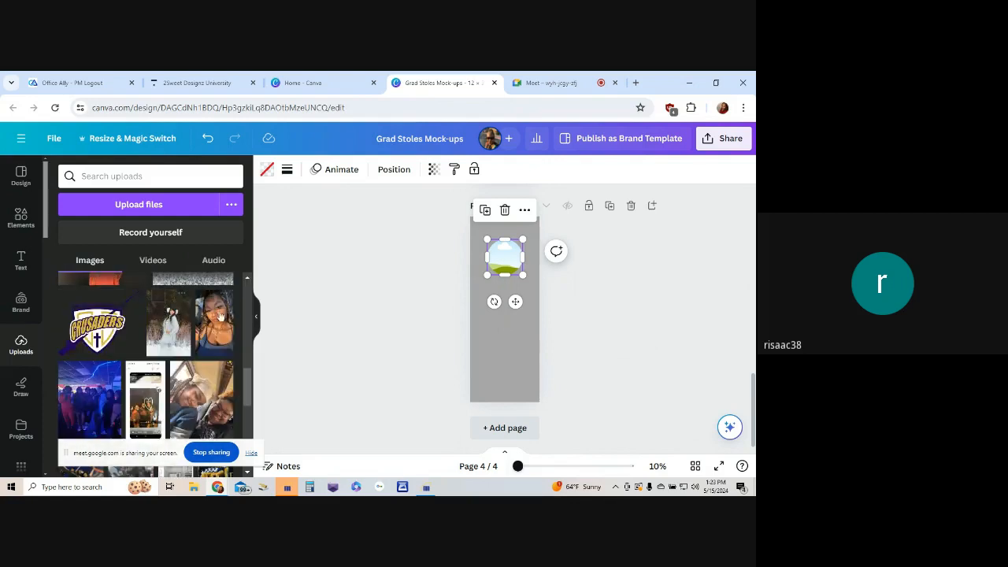
click(214, 326)
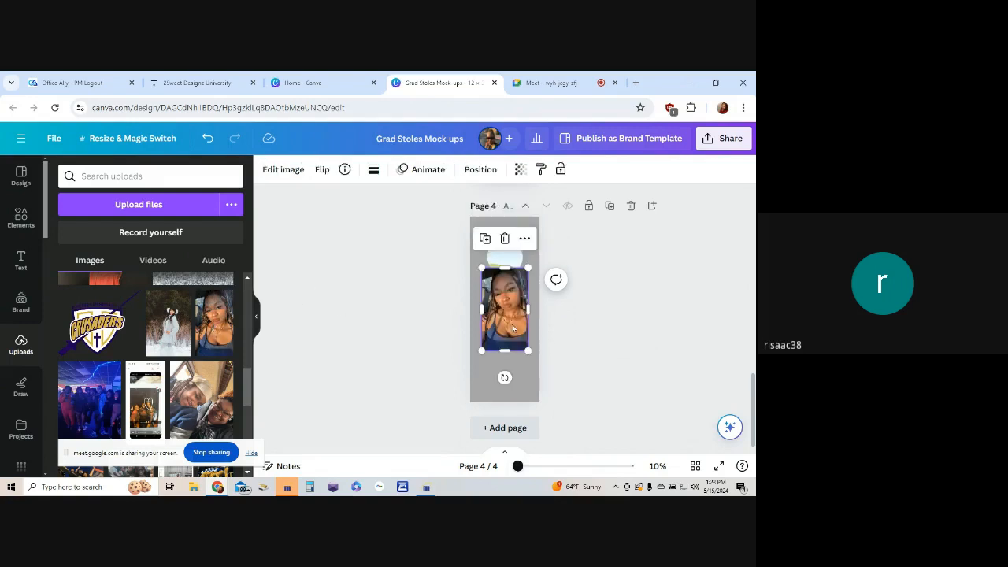
- Shrink the portrait on page 4 and drop it into the circle frame
drag(508, 323, 508, 289)
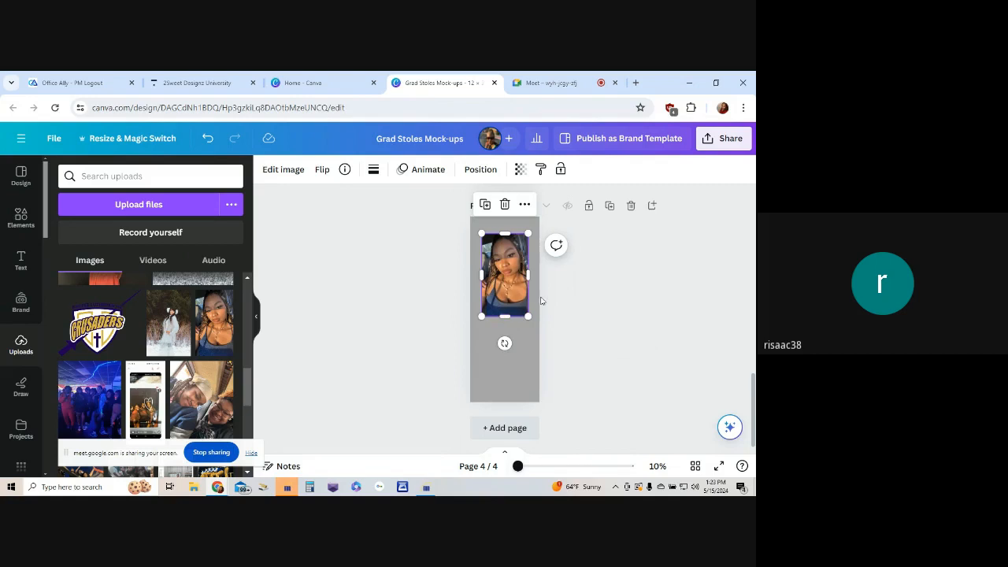
drag(527, 233, 511, 265)
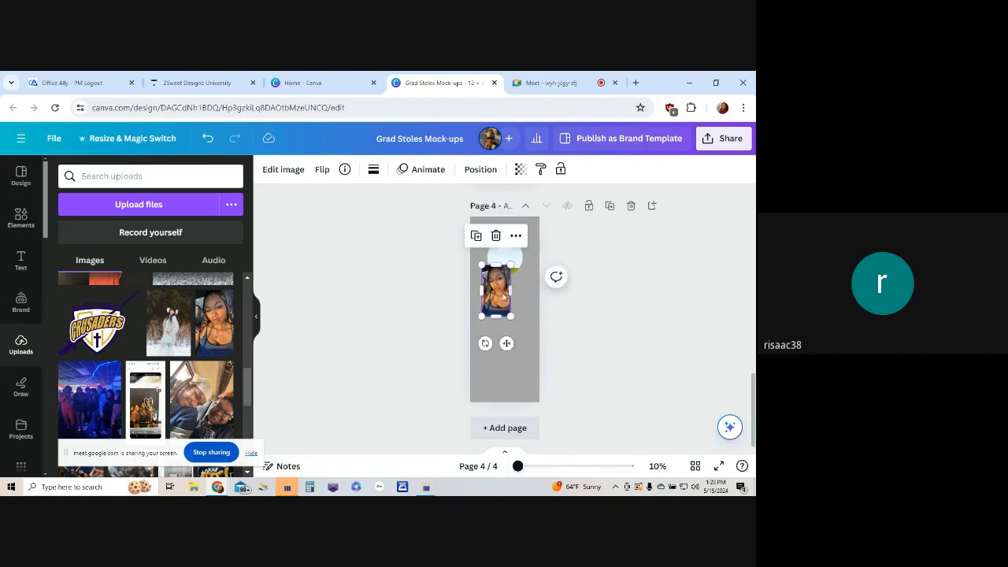
drag(502, 300, 506, 270)
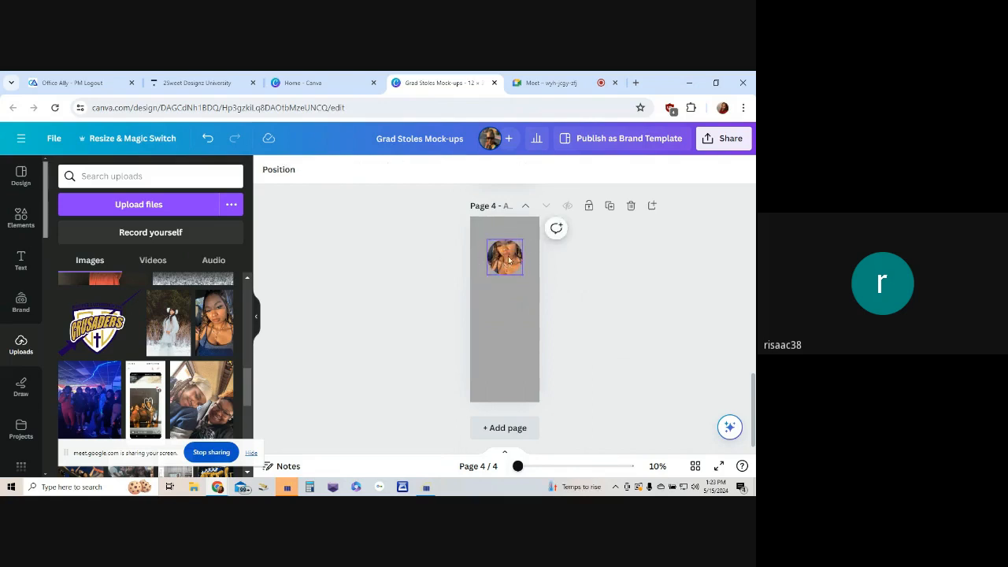
- Adjust the portrait's crop inside the circle frame, shifting the photo down so the whole face fills the circle
drag(518, 466, 543, 470)
scroll(556, 373, up, 1)
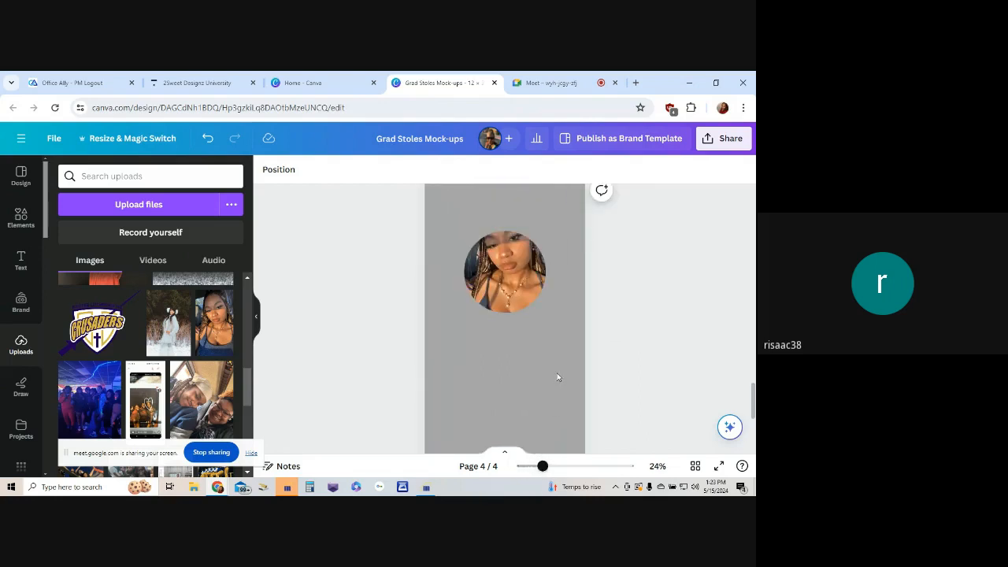
click(514, 283)
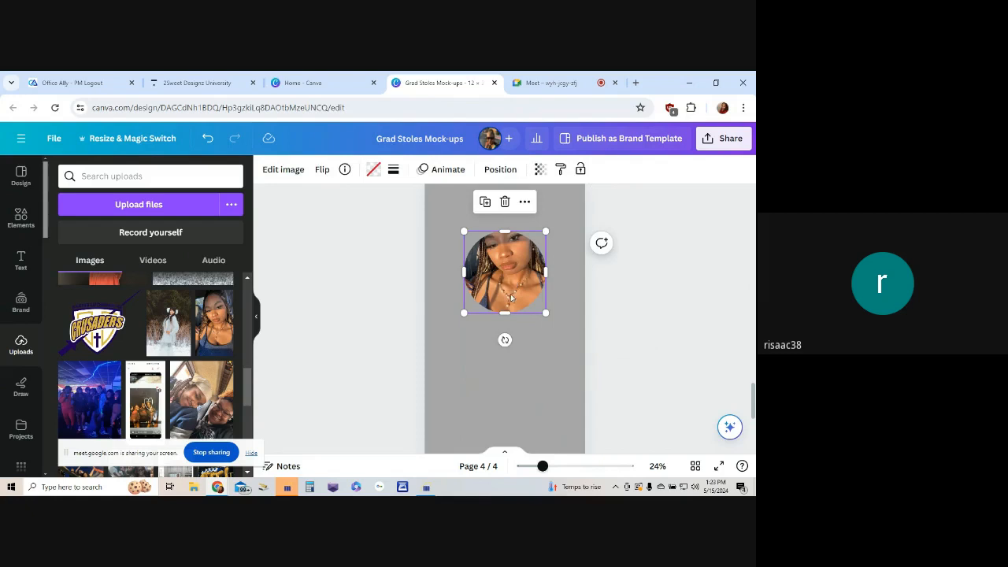
click(284, 169)
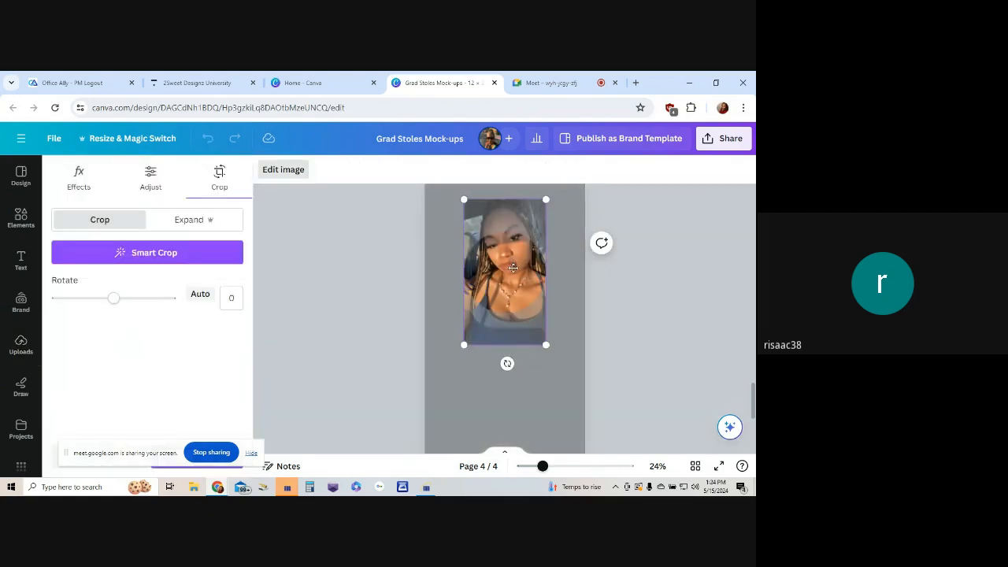
drag(512, 268, 516, 295)
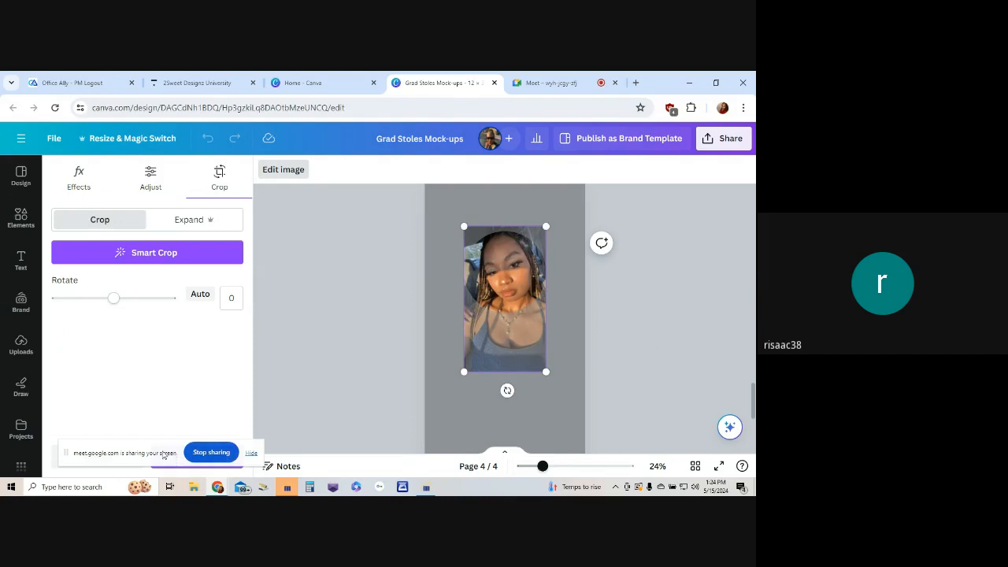
click(225, 460)
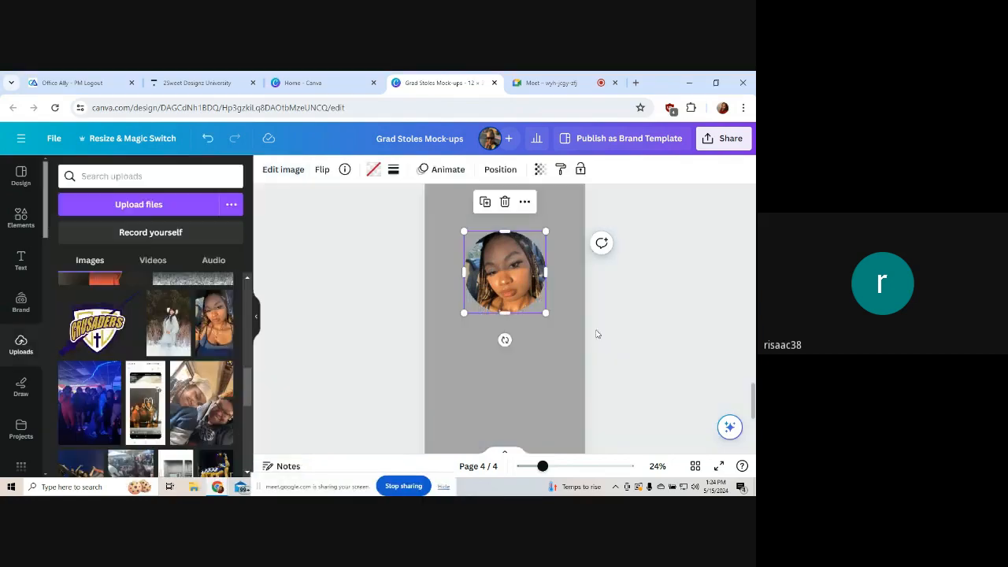
scroll(657, 332, up, 2)
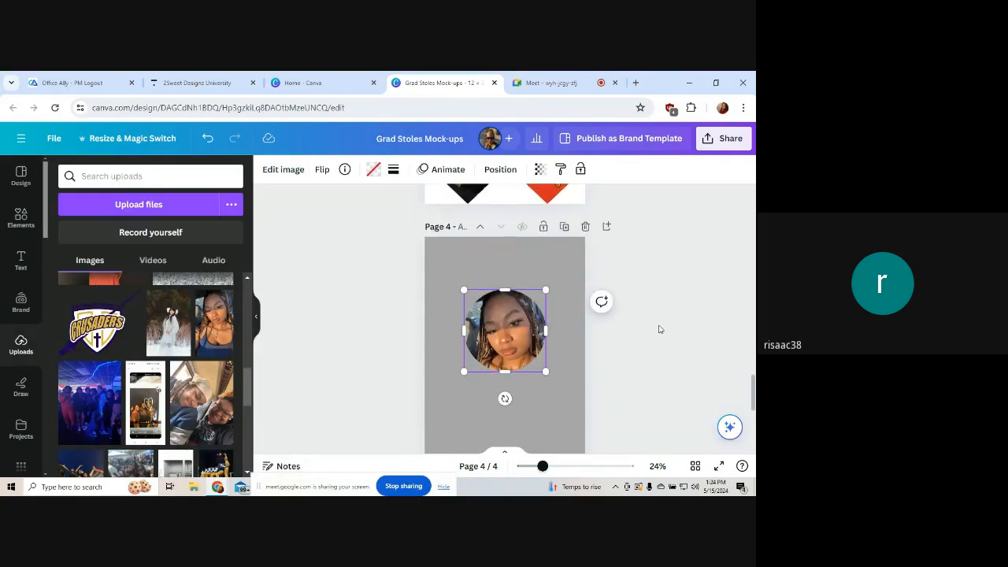
scroll(657, 332, down, 2)
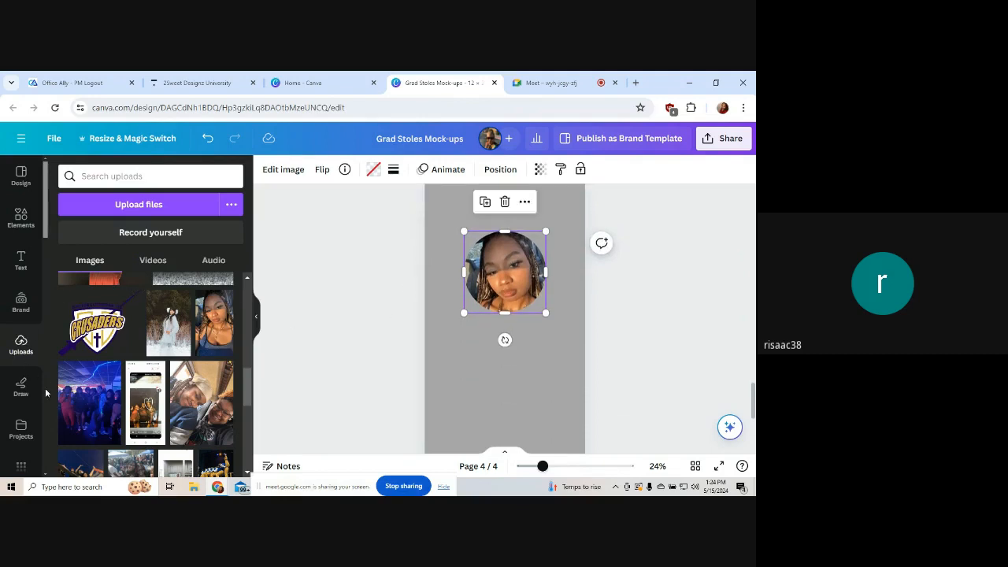
- Add a subheading text box just below the circle photo on page 4 and widen it to fit one line
click(20, 262)
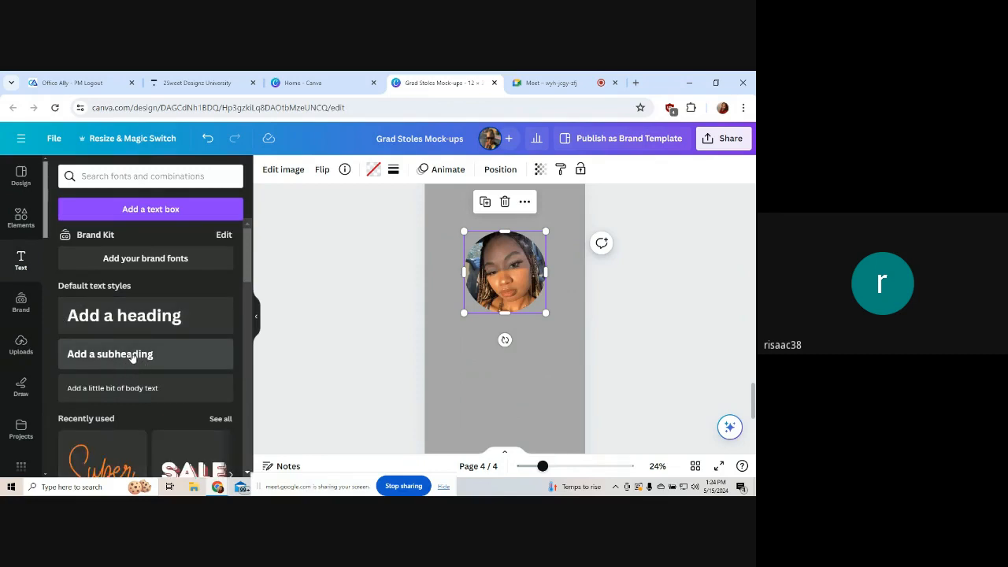
scroll(134, 356, down, 2)
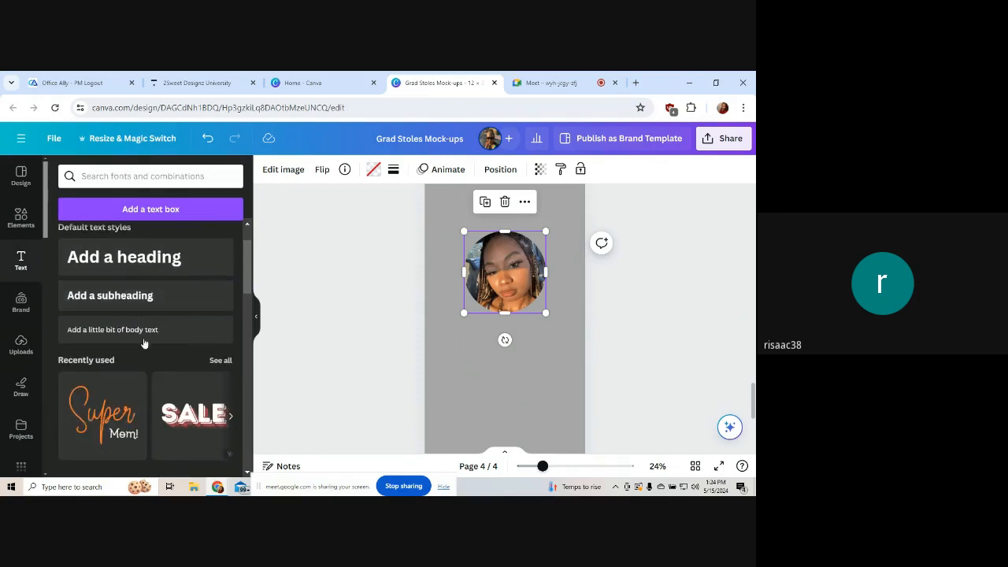
click(122, 298)
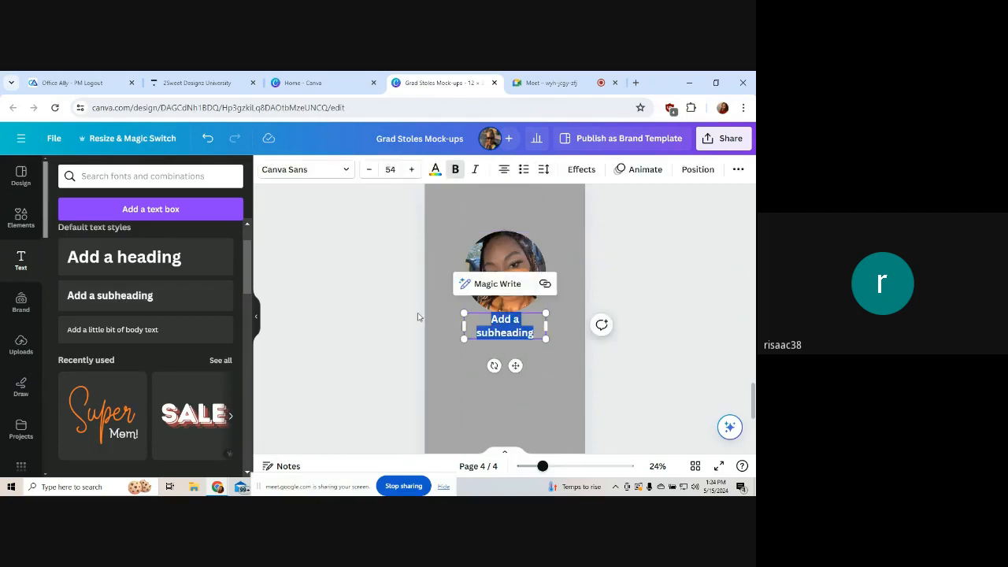
drag(554, 328, 561, 326)
- Replace the subheading's placeholder text with 2K24 and narrow its text box around the wording
click(515, 318)
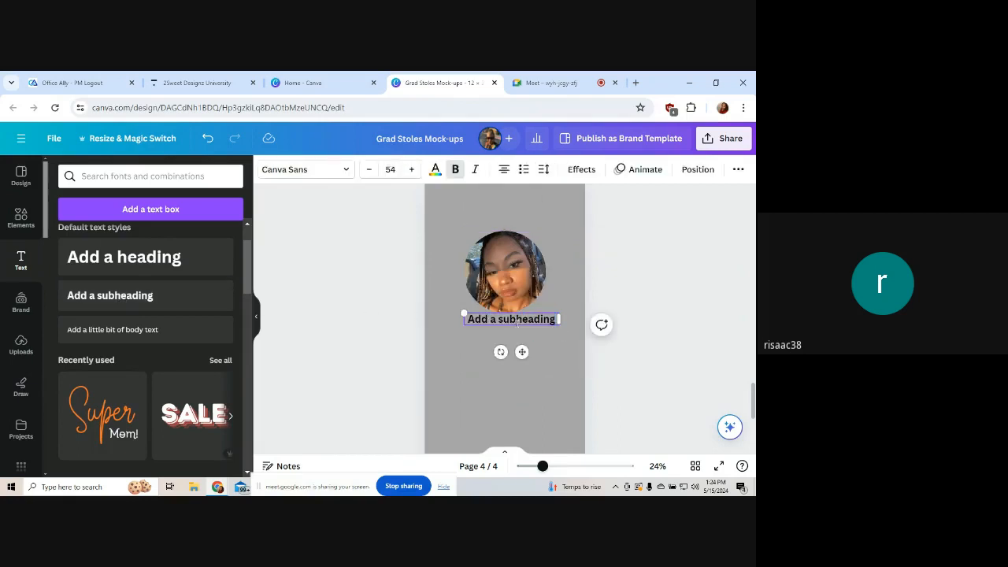
text(2K)
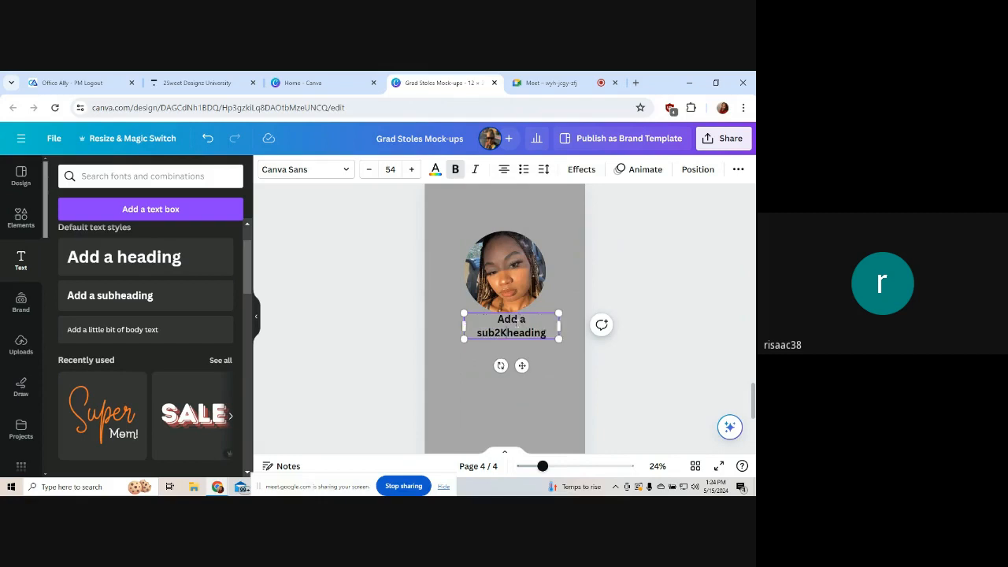
key(ctrl+a)
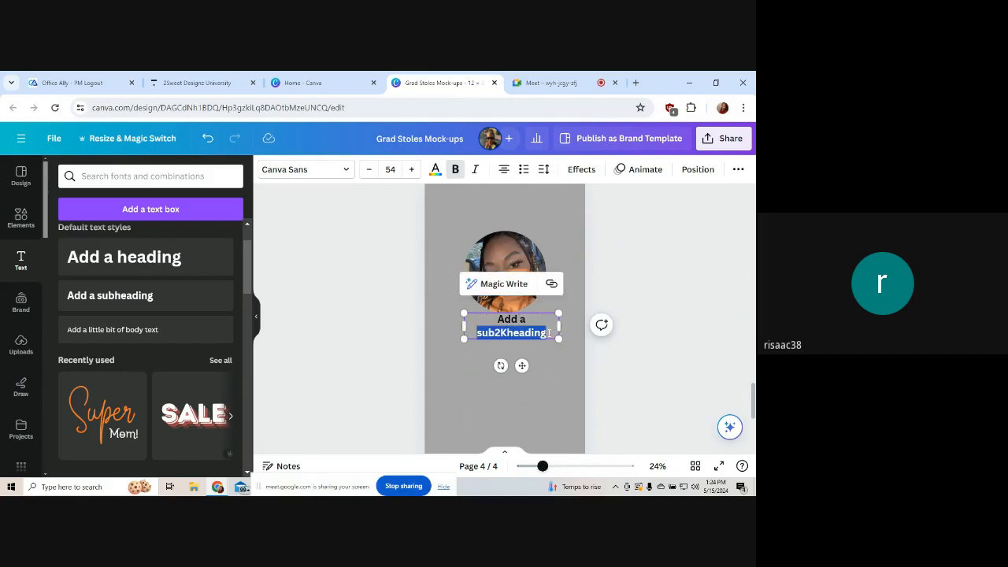
text(2K)
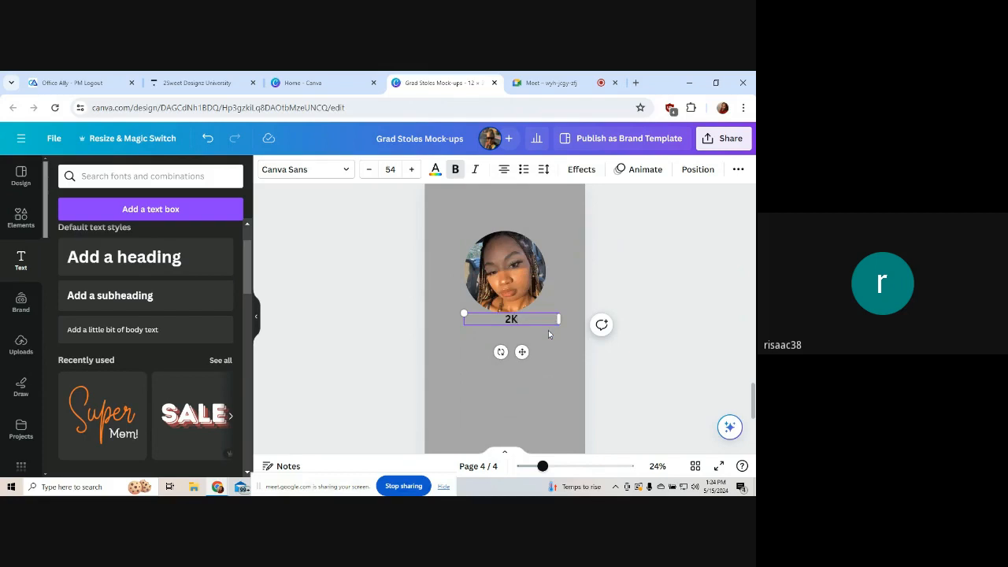
text(24)
drag(560, 319, 505, 318)
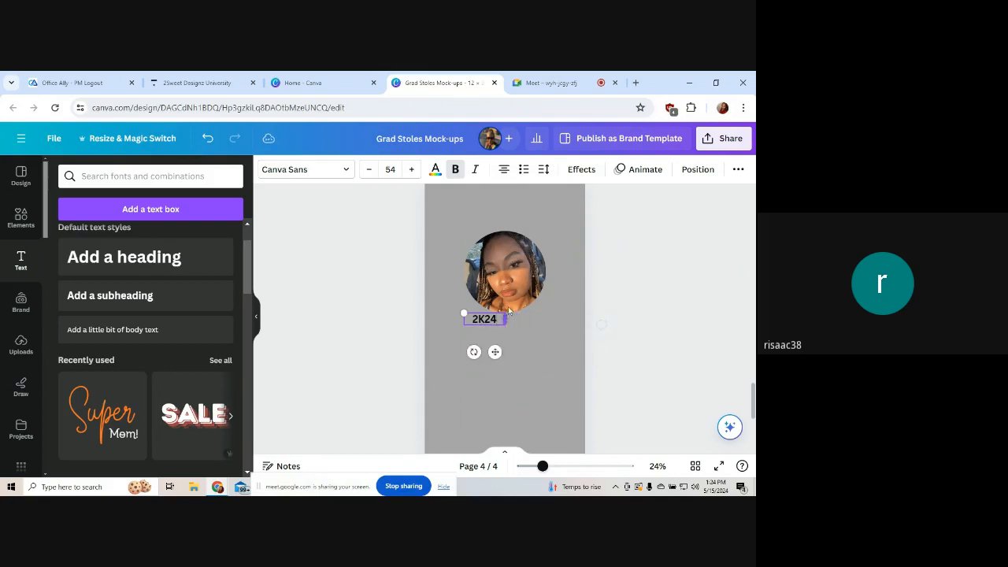
- Try to recolor the 2K24 text white
click(434, 169)
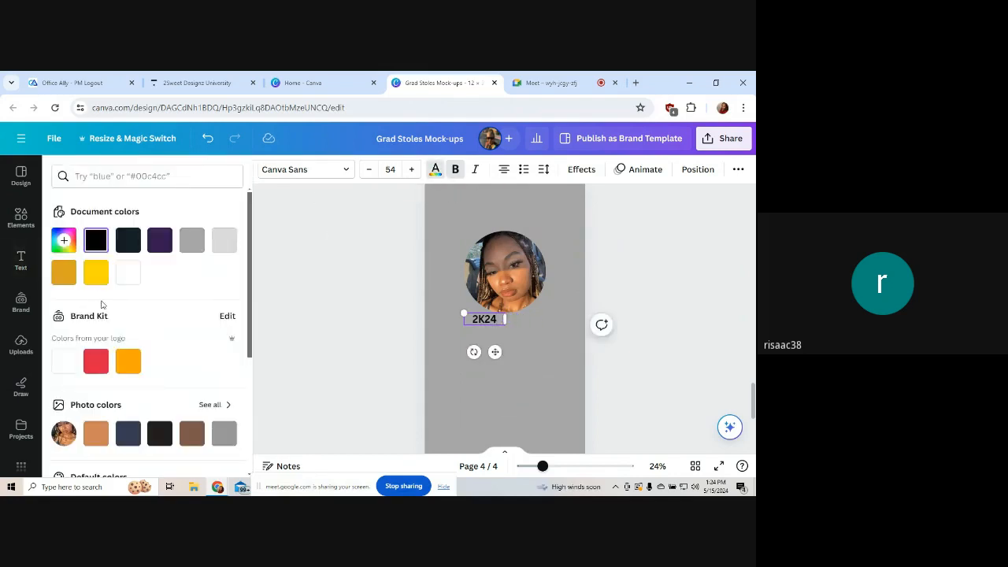
click(64, 362)
click(380, 331)
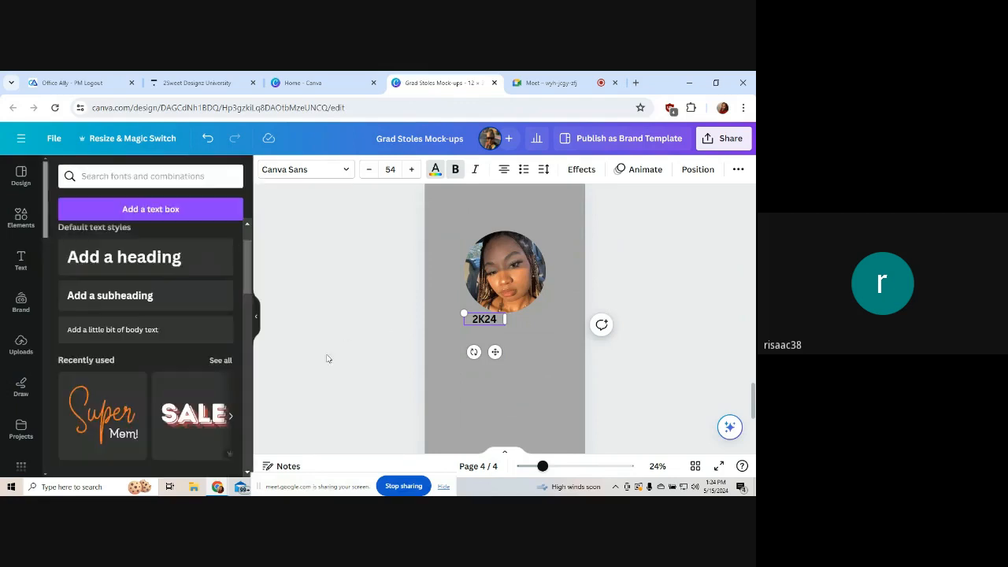
click(434, 169)
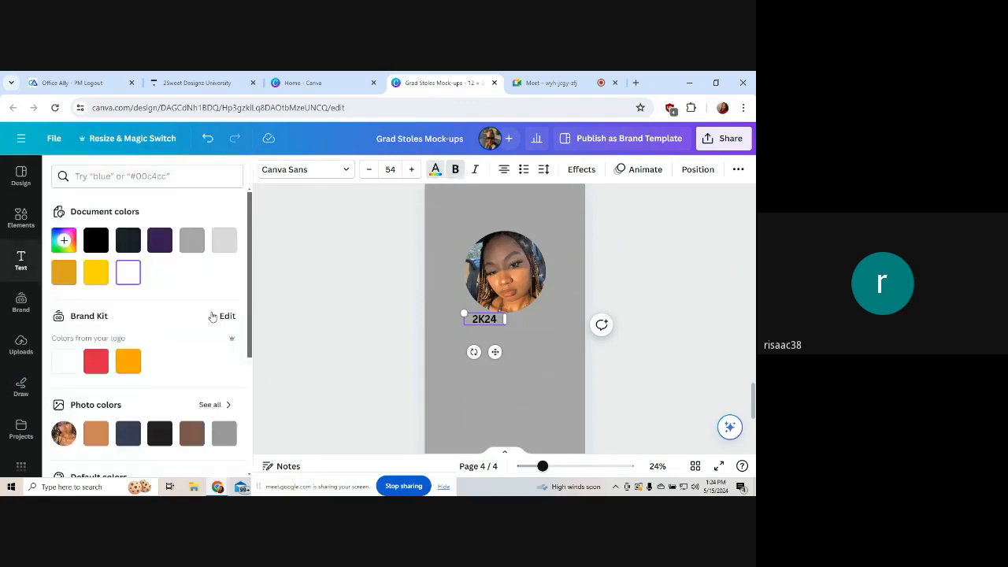
click(128, 271)
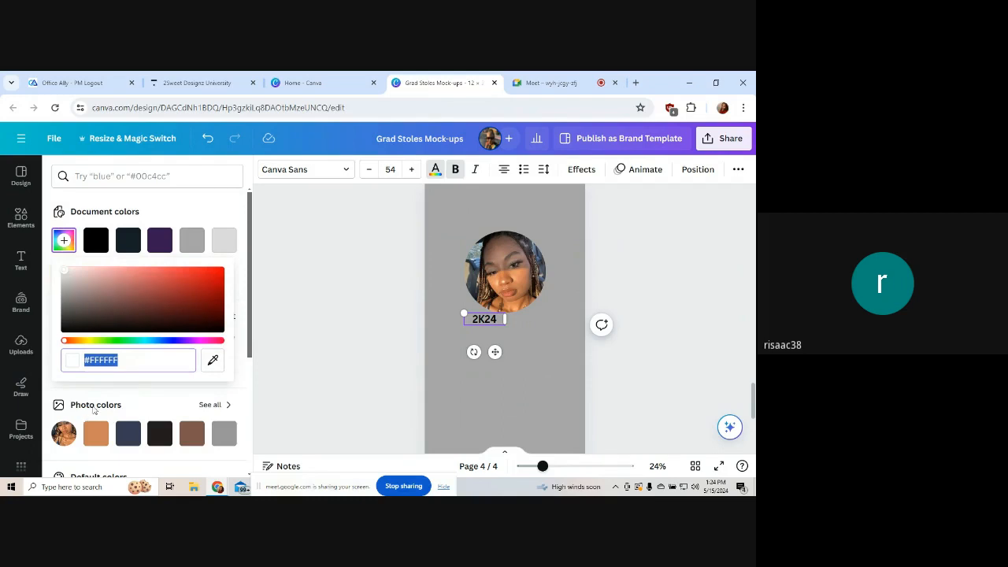
scroll(74, 400, down, 3)
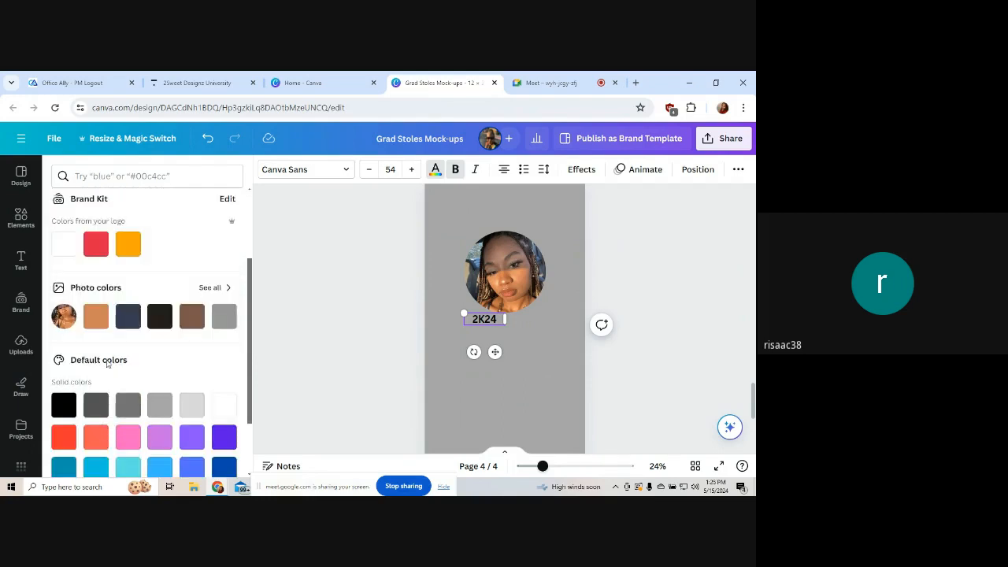
scroll(116, 383, down, 1)
scroll(116, 383, up, 3)
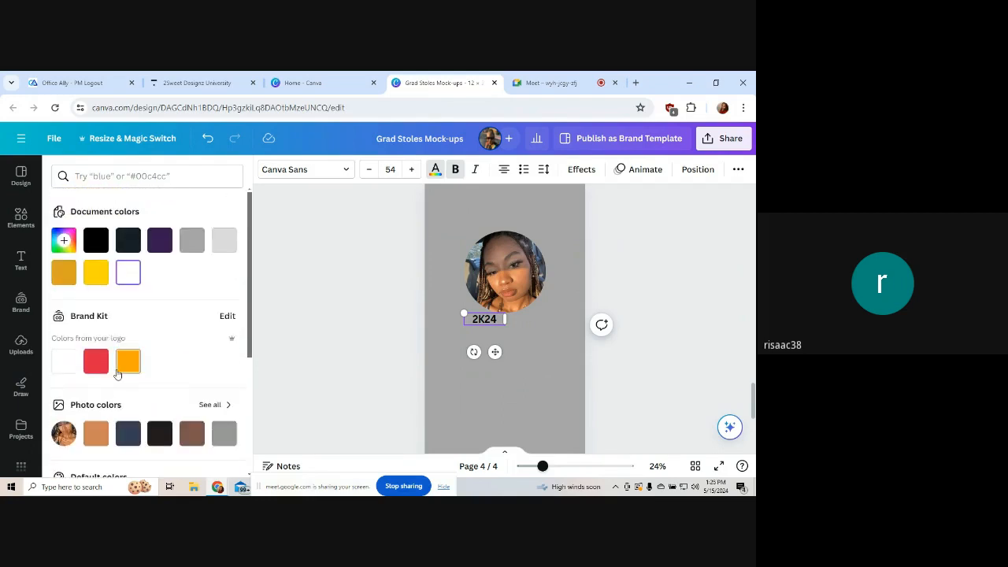
scroll(117, 374, down, 2)
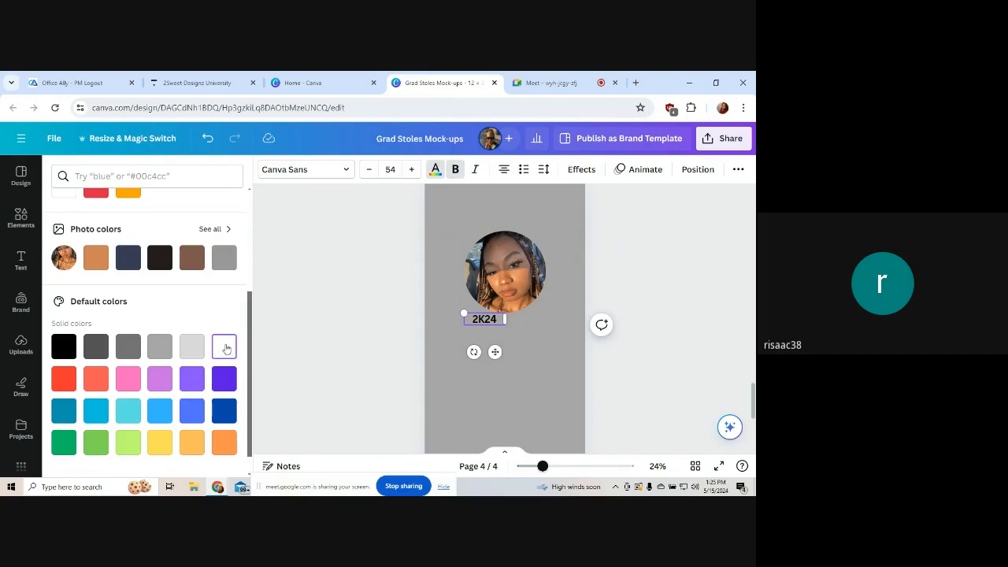
click(513, 332)
- Select the whole 2K24 text box and set its text color to white
click(477, 319)
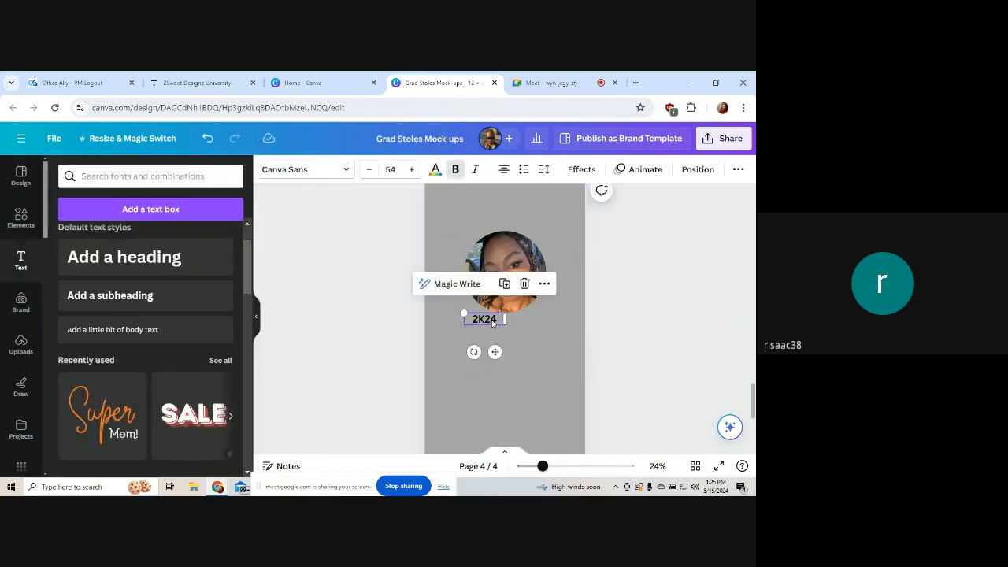
click(434, 169)
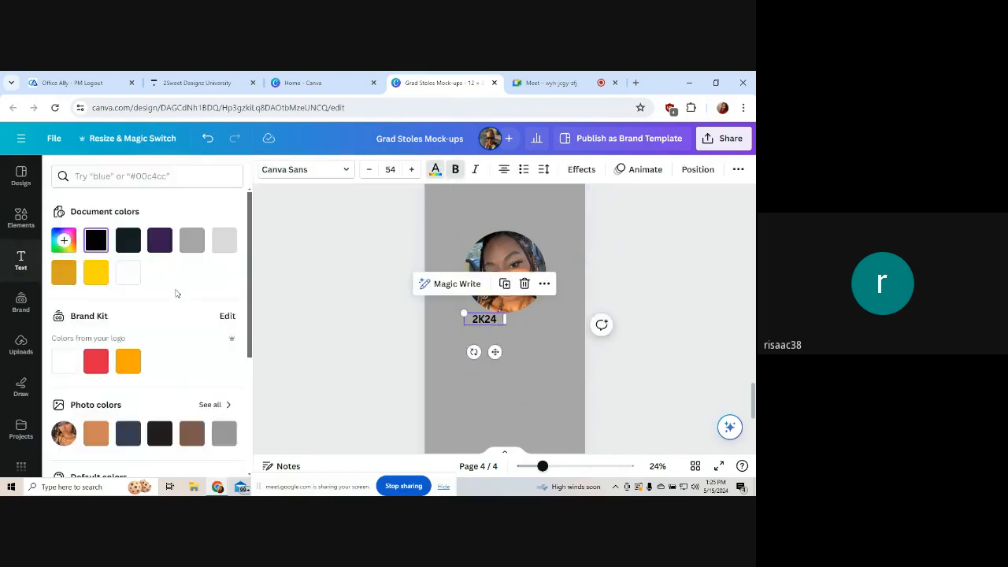
click(133, 273)
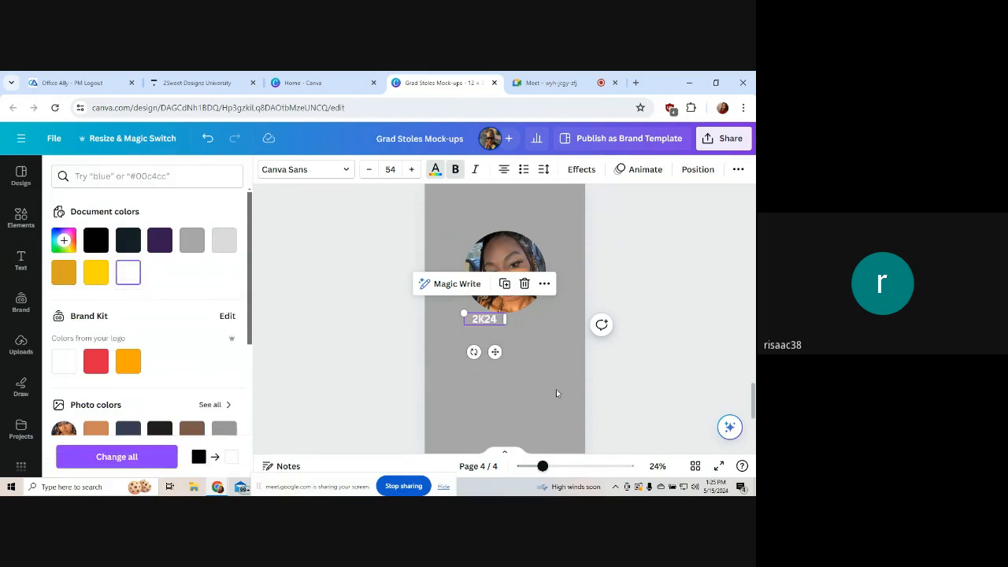
click(669, 354)
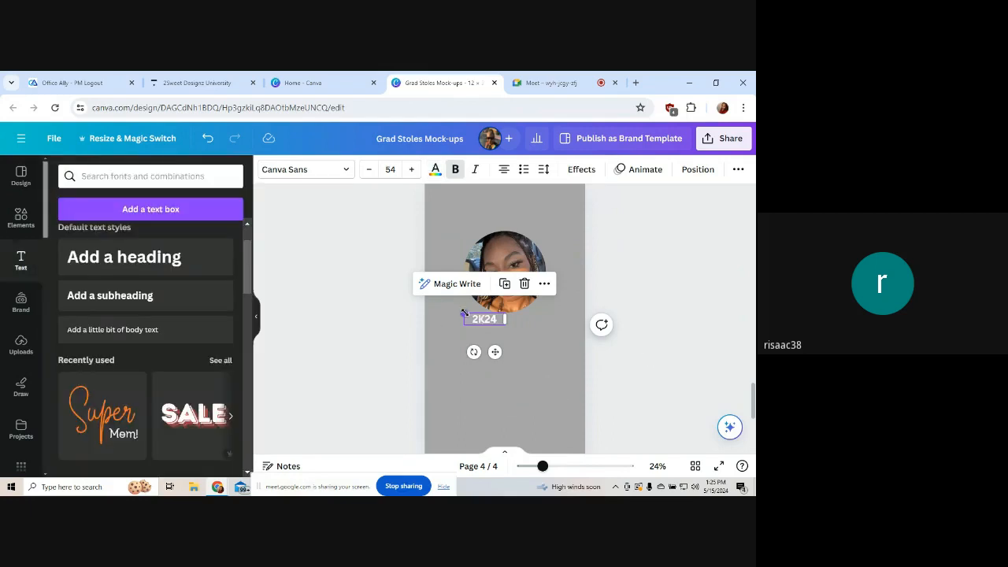
- Enlarge the 2K24 text to size 76.2 and place it over the lower edge of the circle photo
drag(464, 313, 508, 305)
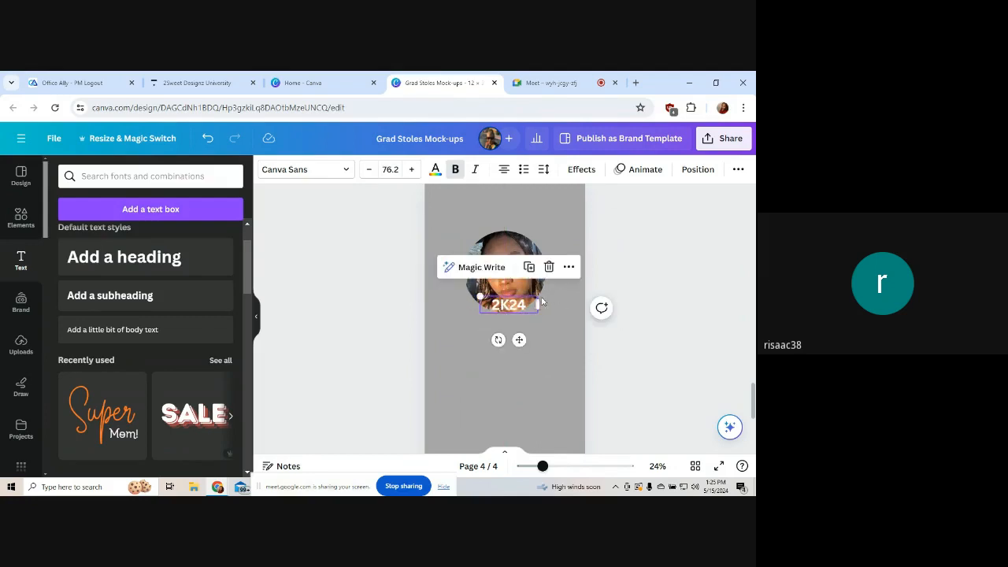
click(529, 283)
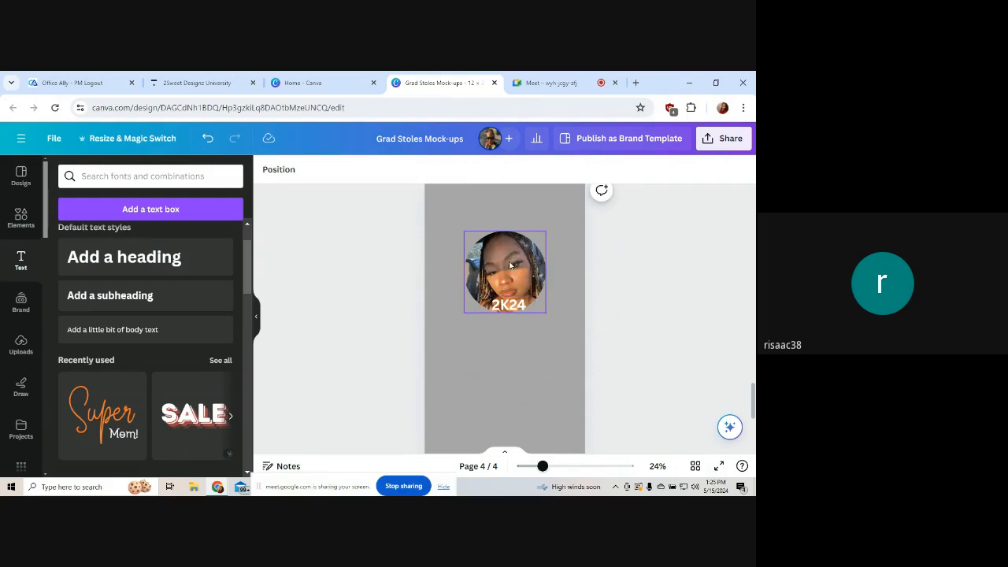
- Adjust the portrait's crop inside the circle, shifting the photo slightly up so the face sits higher above the 2K24 text
click(509, 264)
double_click(507, 261)
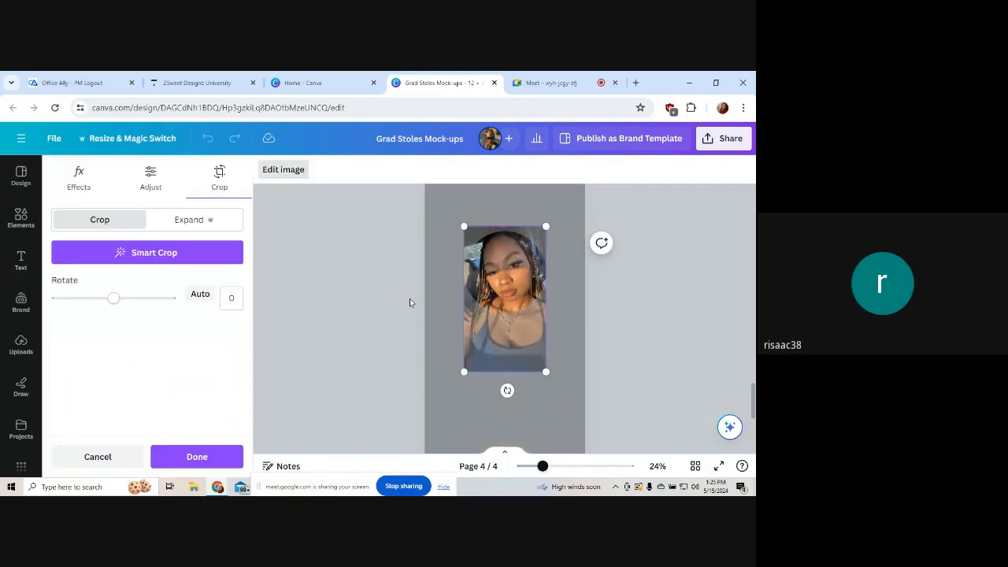
drag(500, 266, 500, 259)
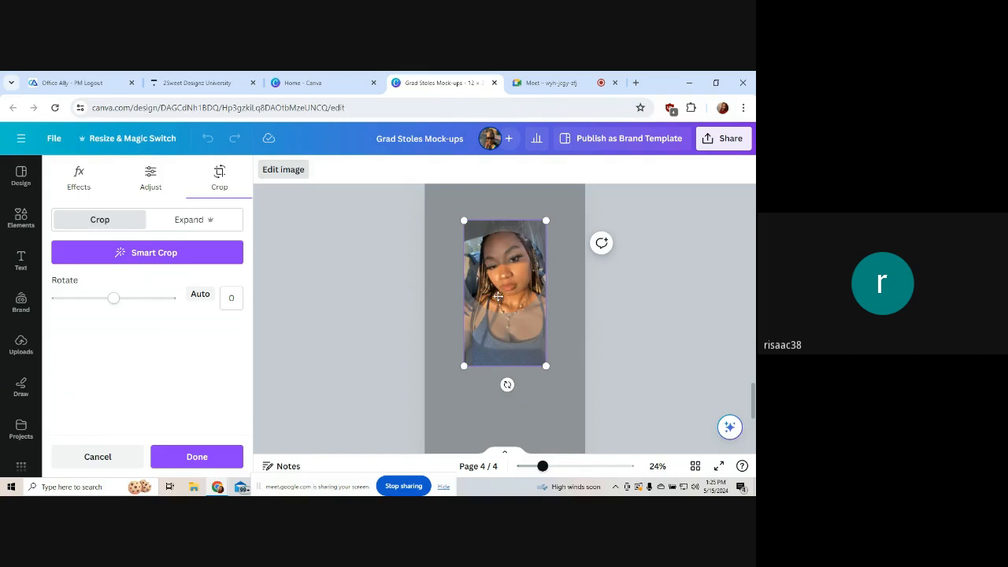
click(208, 457)
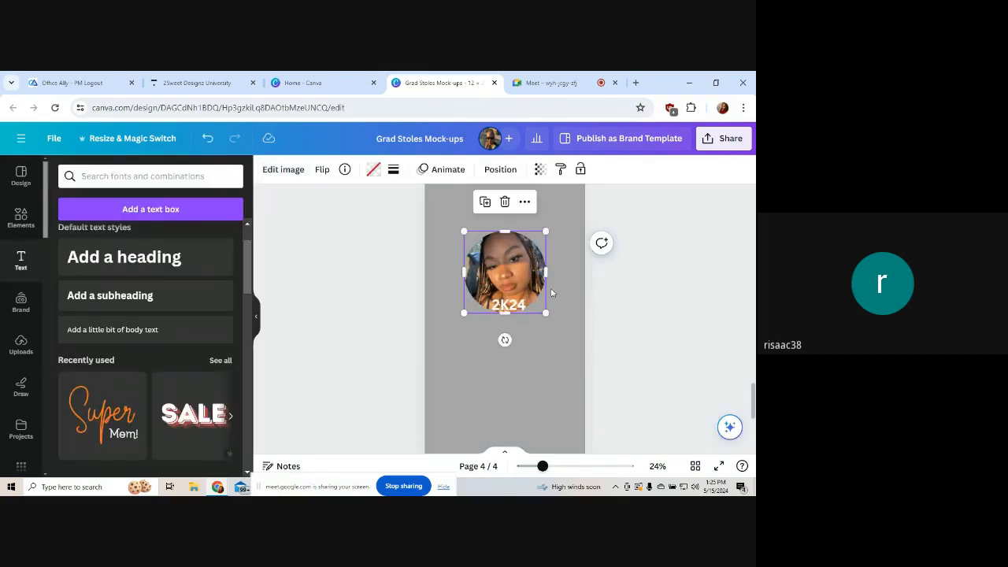
click(598, 312)
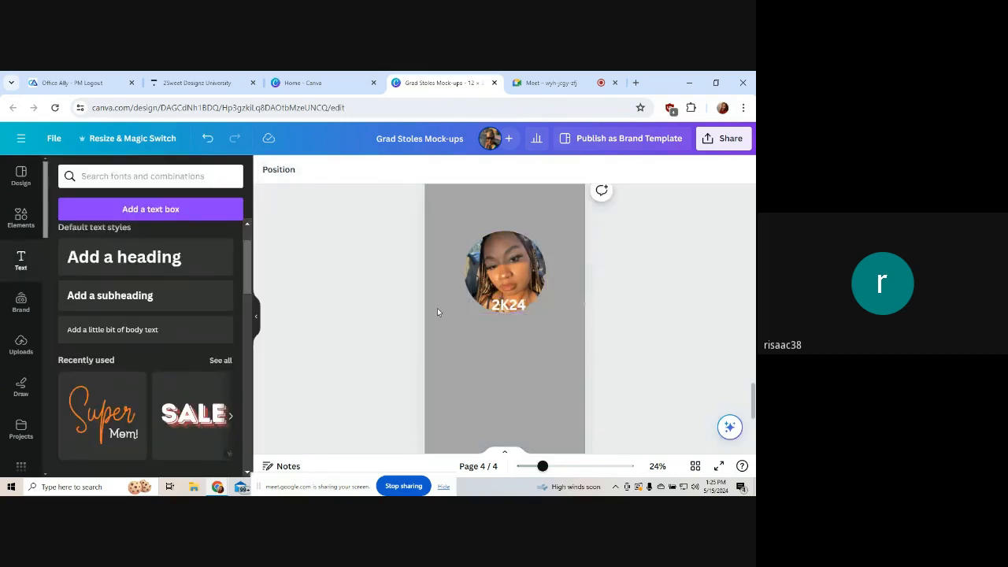
- Center the 2K24 text horizontally on the circle photo and group the two together
click(512, 306)
drag(512, 306, 512, 303)
click(634, 299)
drag(443, 219, 562, 322)
click(515, 202)
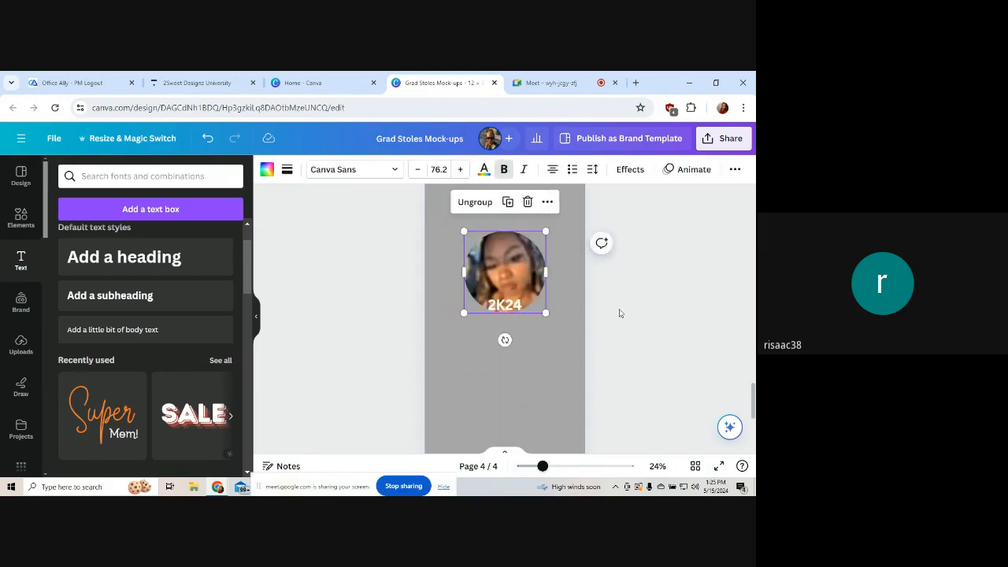
click(647, 323)
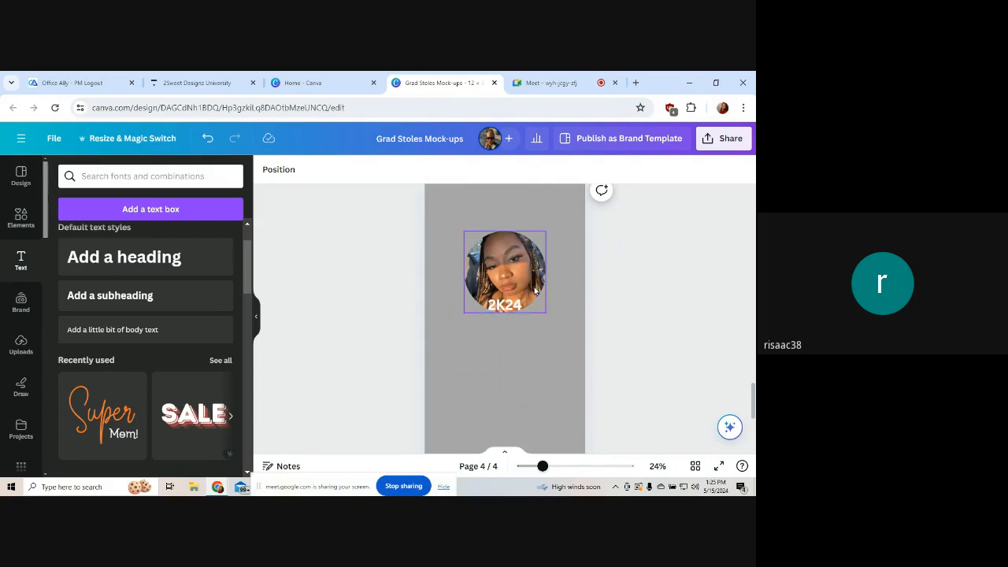
- Move the grouped 2K24 photo button to the upper-left corner of page 4
drag(534, 290, 522, 252)
scroll(533, 294, up, 2)
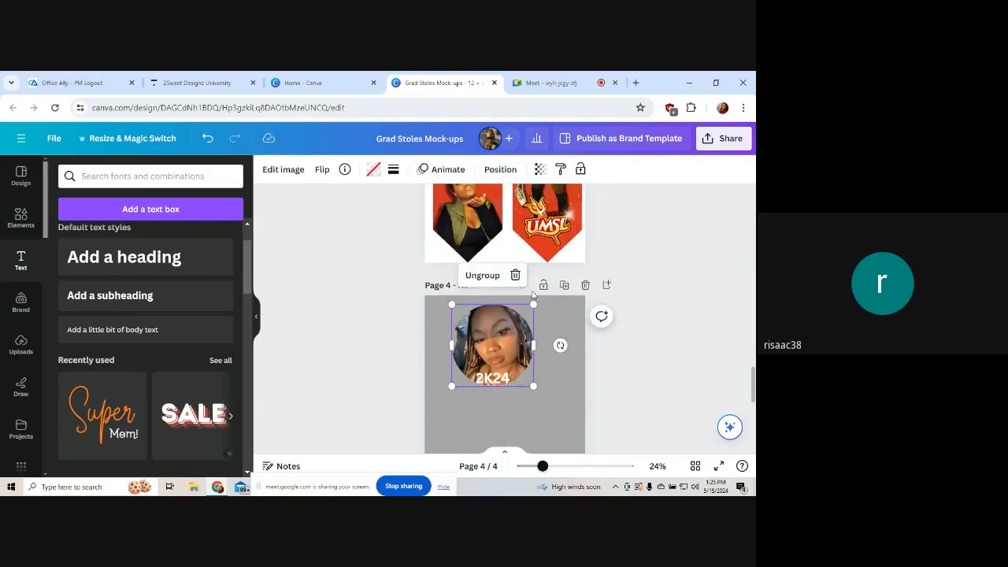
drag(507, 335, 492, 334)
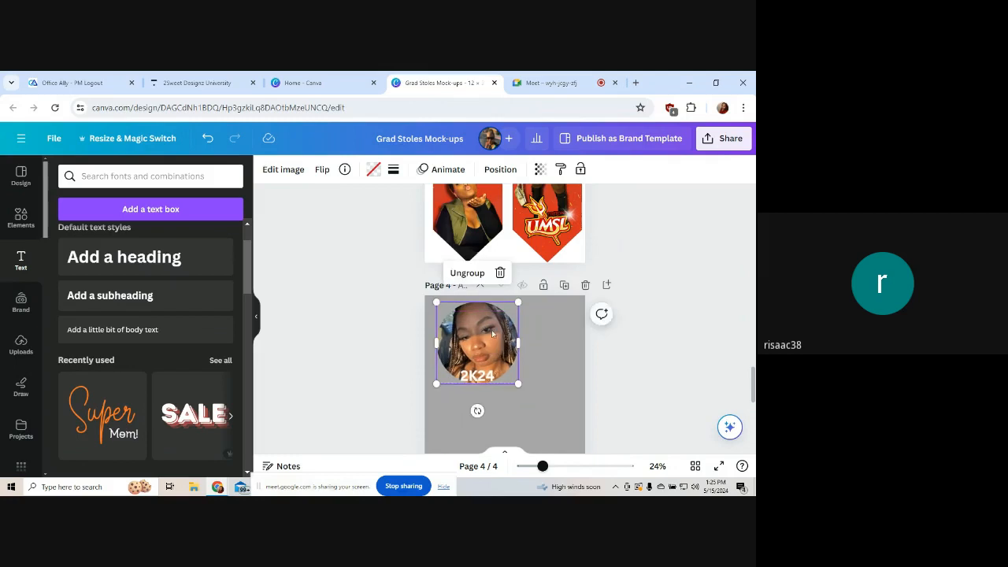
- Duplicate the grouped 2K24 photo button and place the copy directly below the original
right_click(487, 362)
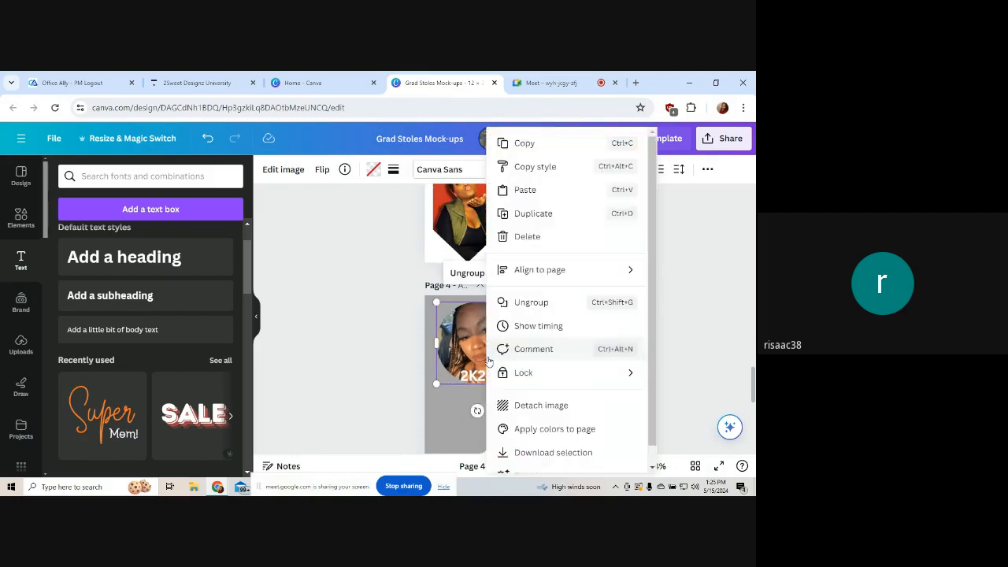
click(555, 214)
drag(494, 351, 519, 405)
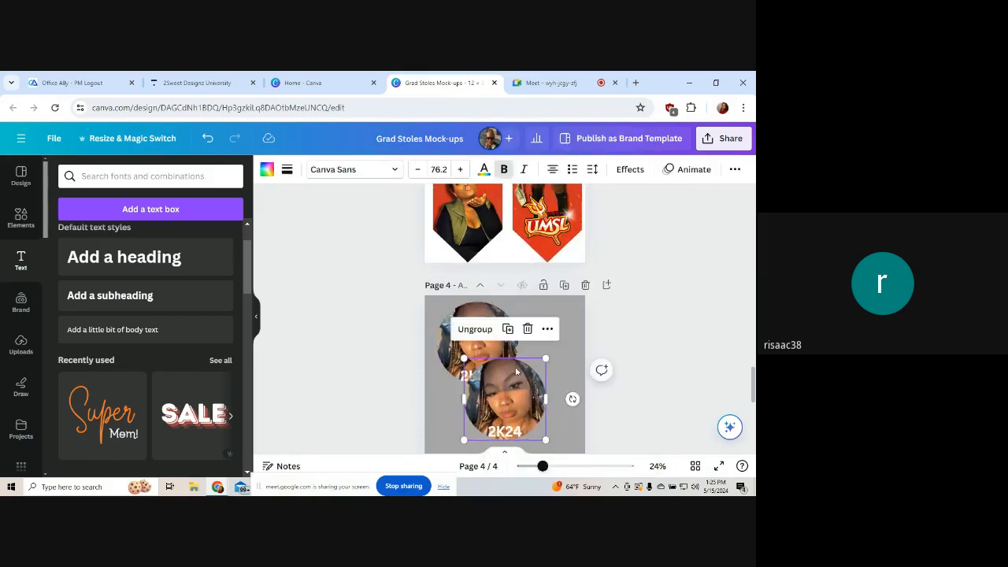
scroll(519, 223, down, 3)
drag(518, 223, 487, 270)
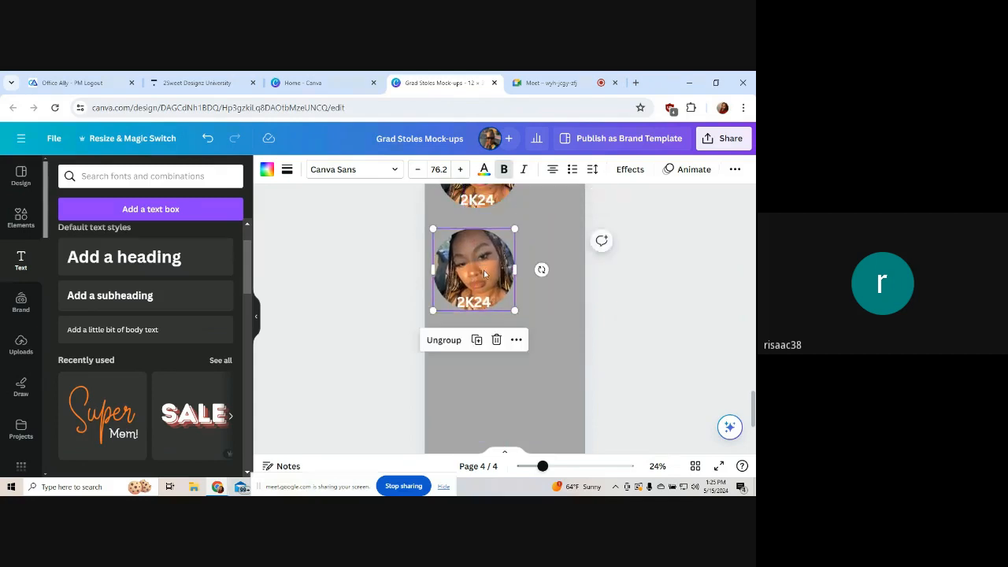
right_click(485, 273)
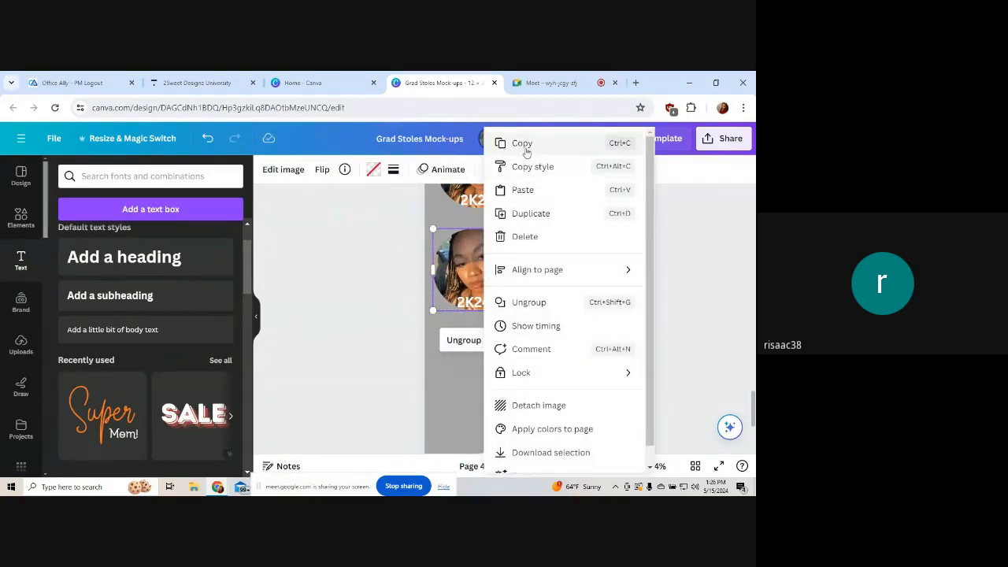
click(697, 263)
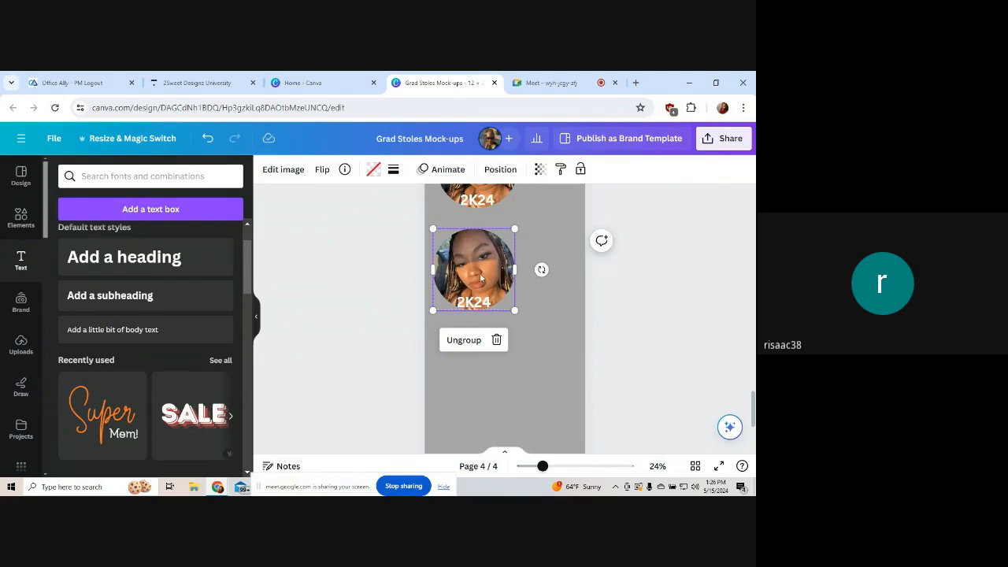
click(684, 366)
click(456, 281)
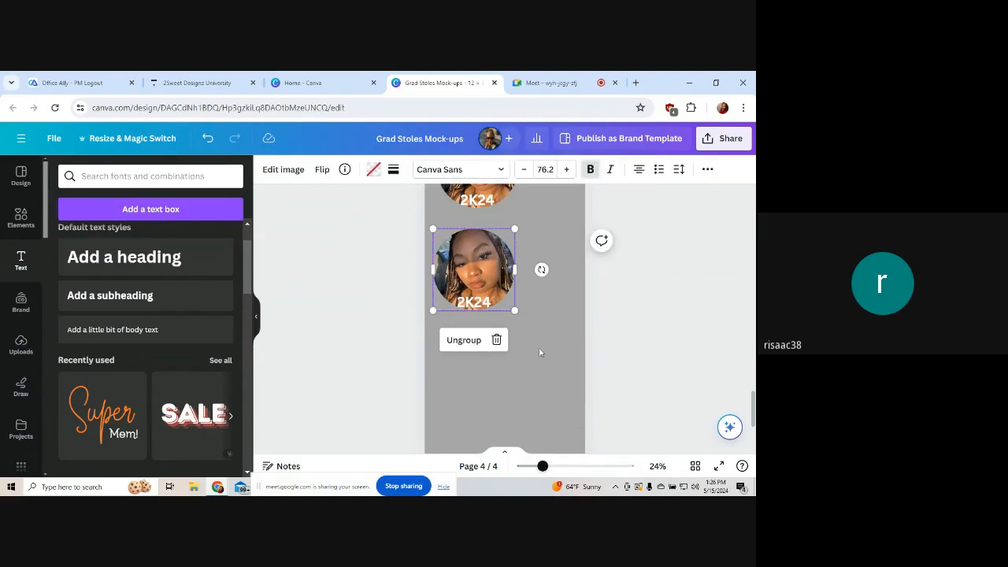
- Duplicate the grouped 2K24 photo button twice more and stack the copies below the existing ones
right_click(484, 281)
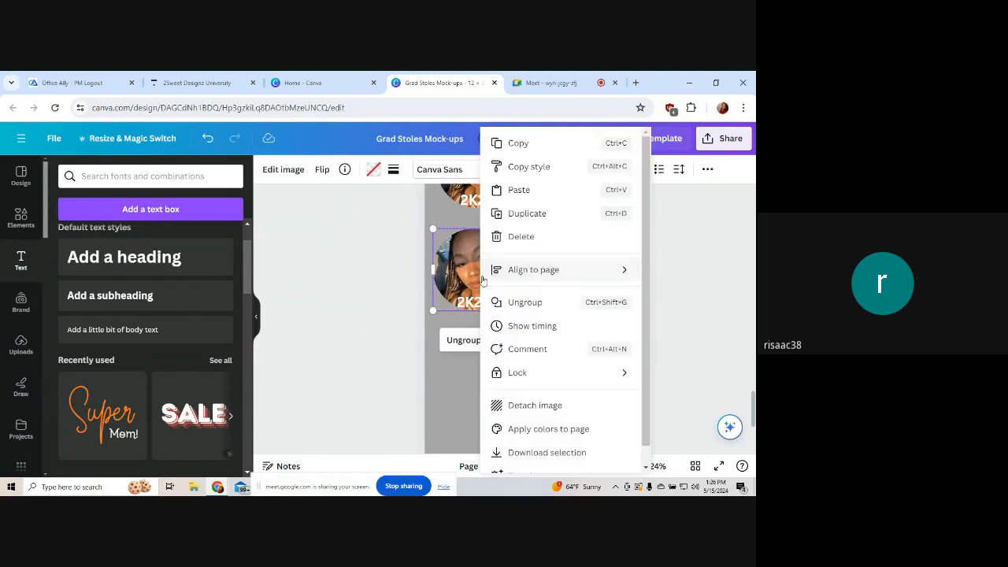
click(523, 215)
scroll(494, 266, down, 1)
drag(486, 216, 484, 321)
click(481, 250)
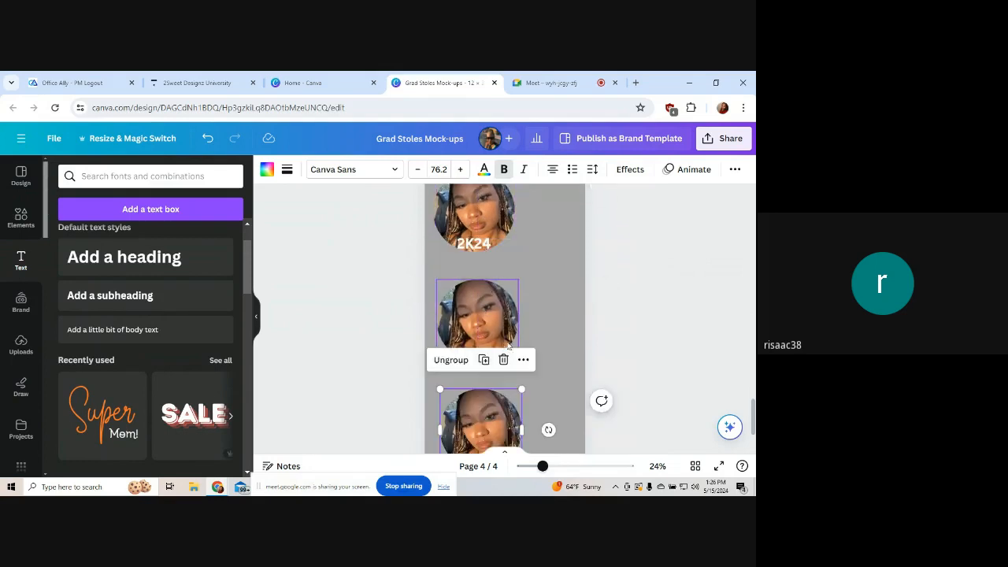
- Line up the four 2K24 photo buttons in one evenly spaced vertical column near the middle of page 4
scroll(529, 302, down, 1)
drag(482, 347, 499, 342)
click(475, 231)
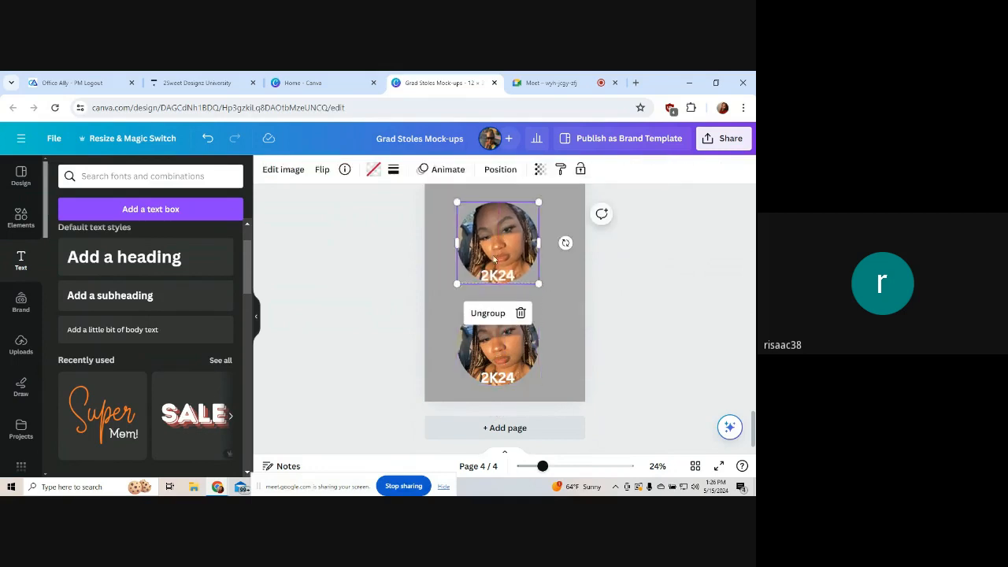
scroll(510, 282, up, 1)
click(510, 282)
drag(510, 282, 534, 299)
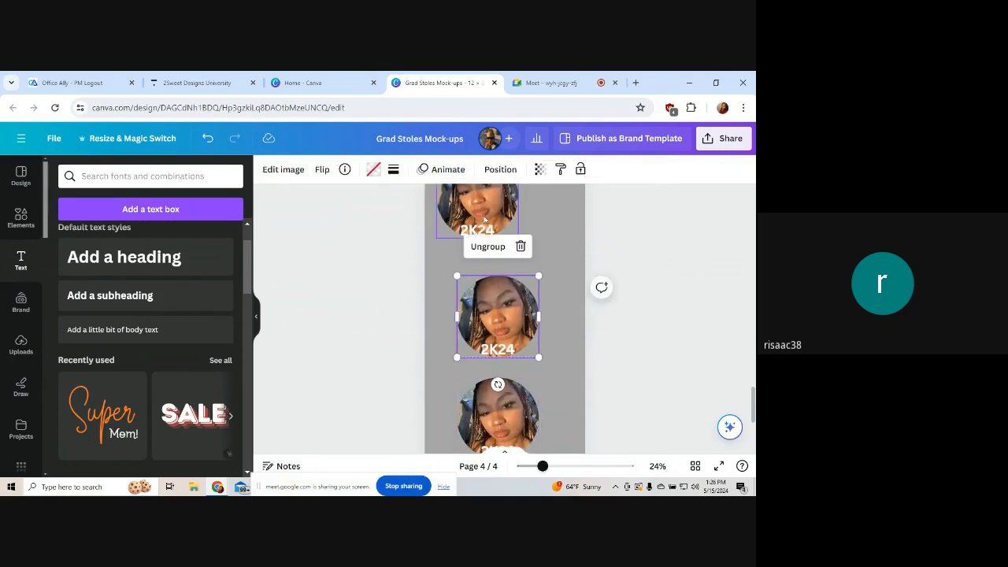
drag(487, 213, 506, 225)
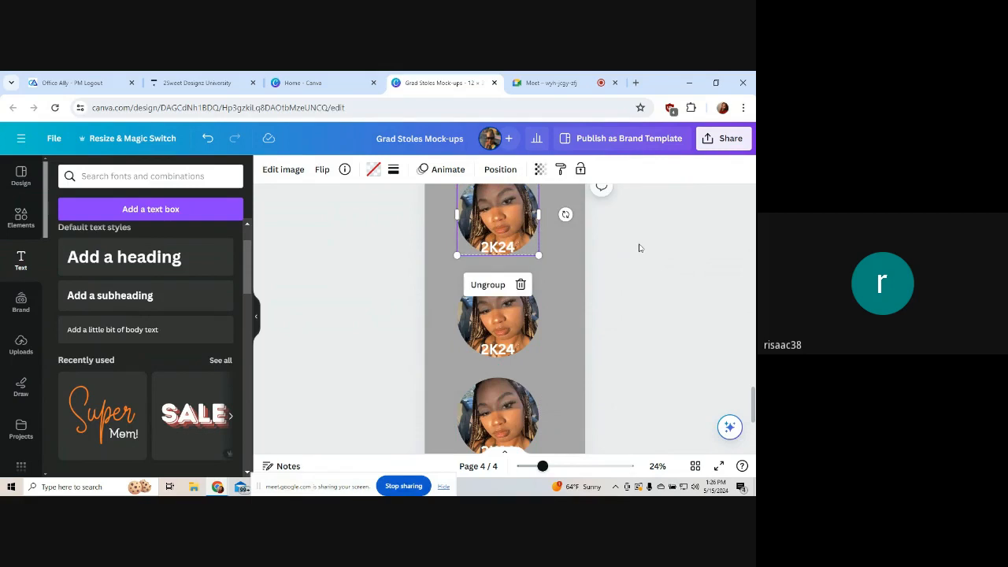
- Download only the current page, page 4, as a PNG file
scroll(726, 230, up, 2)
click(724, 138)
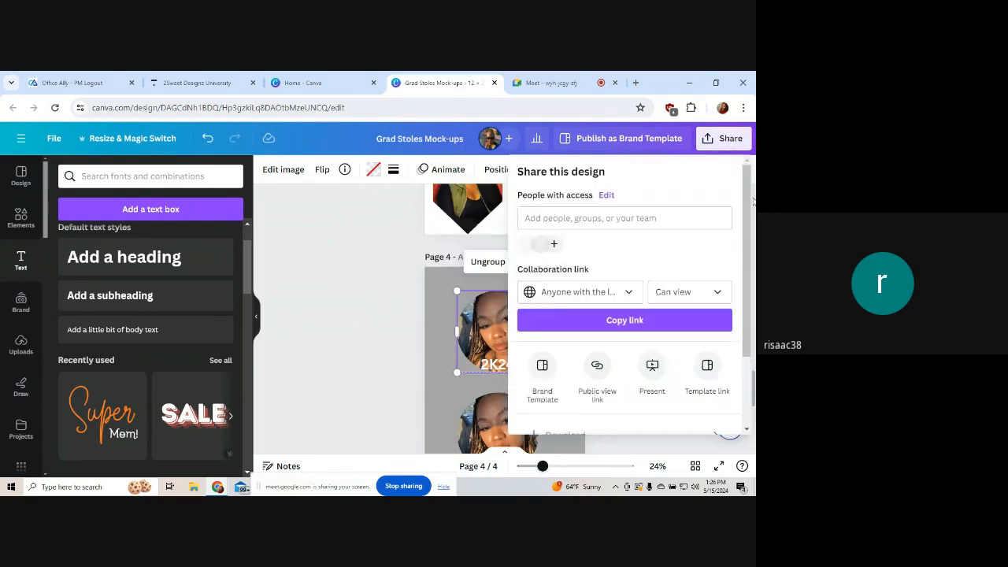
scroll(713, 236, down, 2)
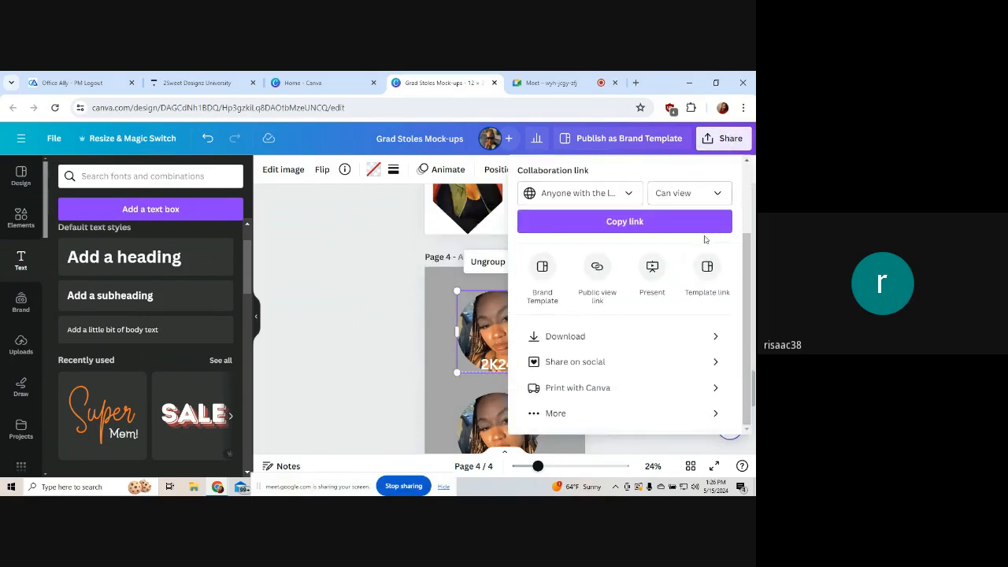
click(713, 337)
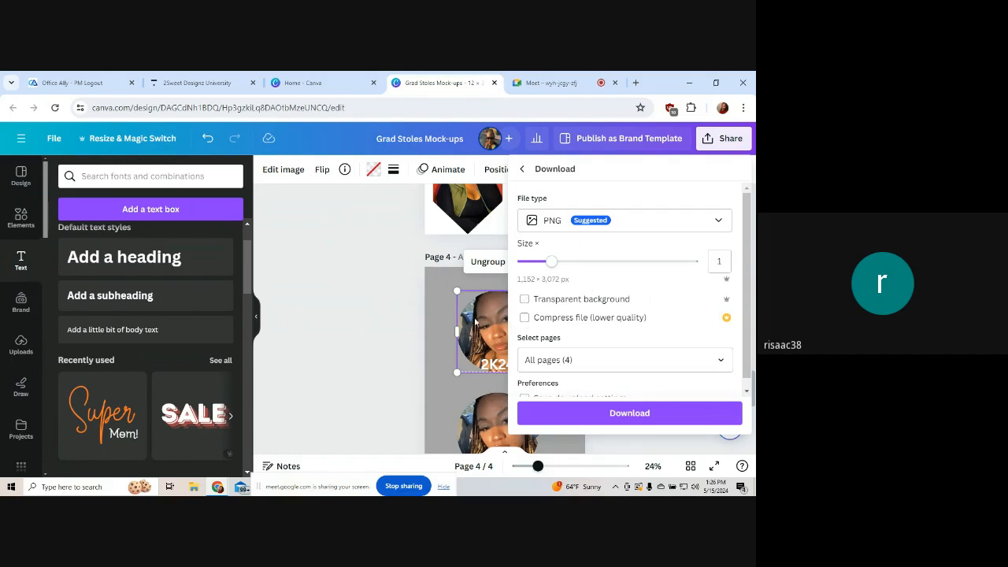
scroll(612, 330, down, 1)
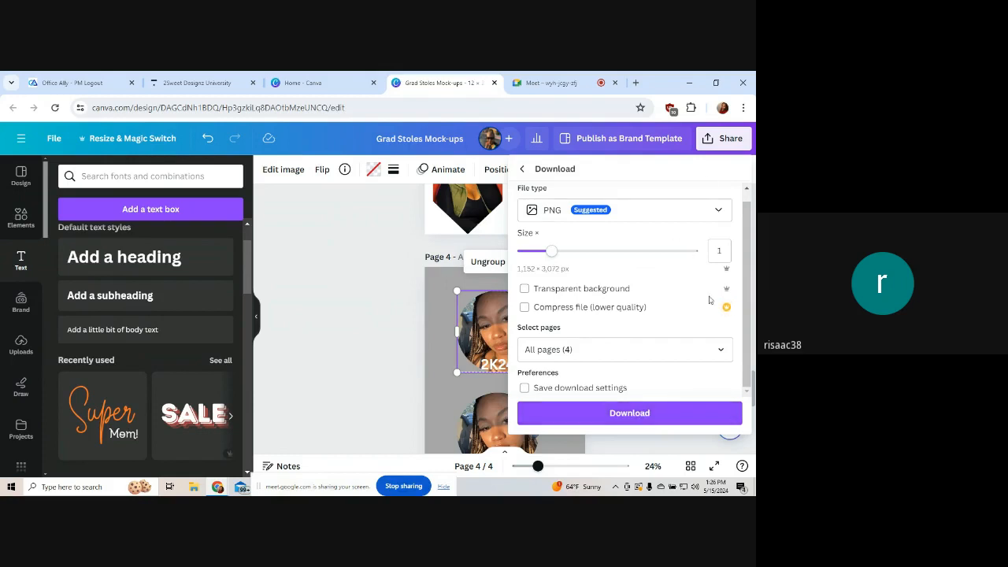
click(705, 343)
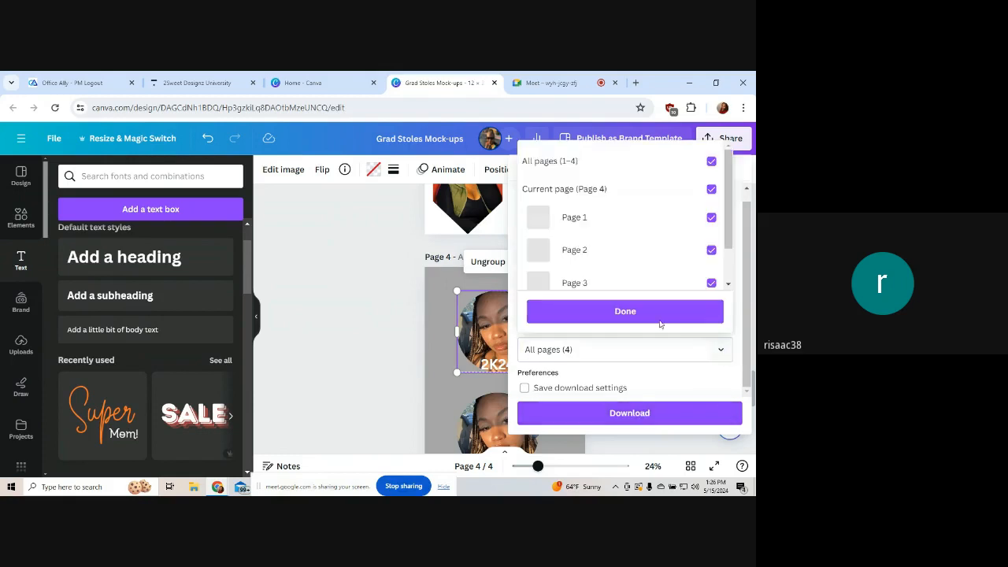
click(712, 162)
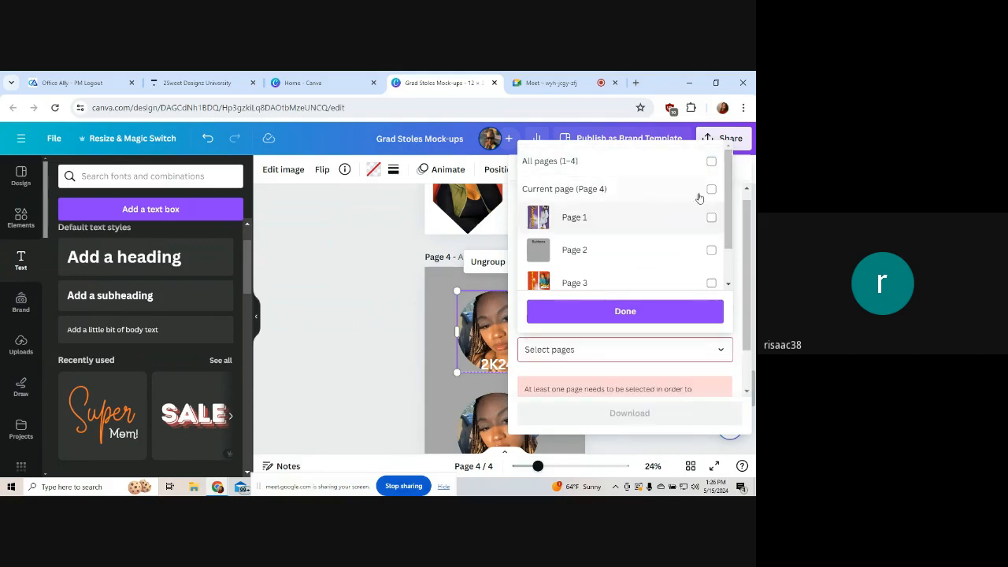
click(712, 189)
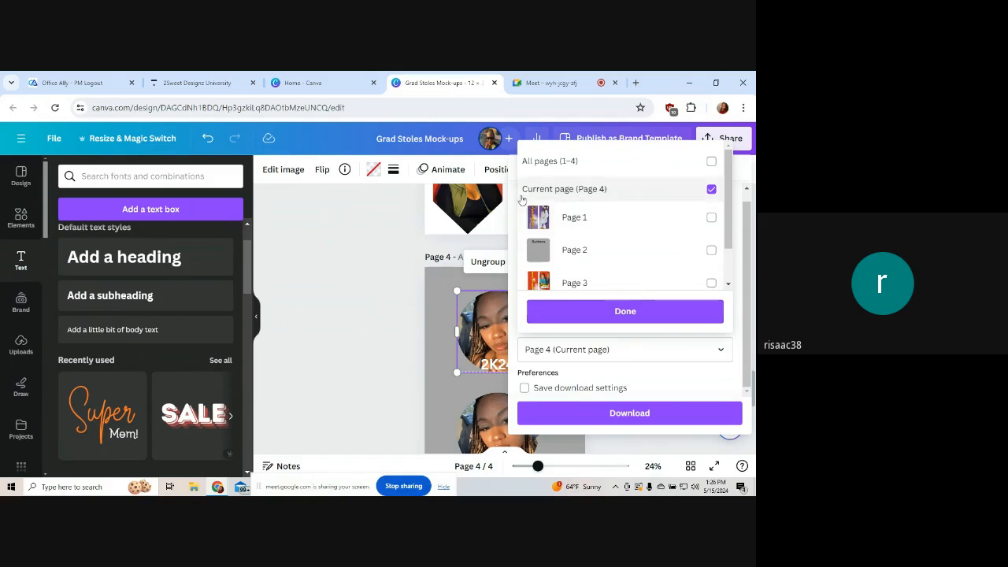
click(651, 312)
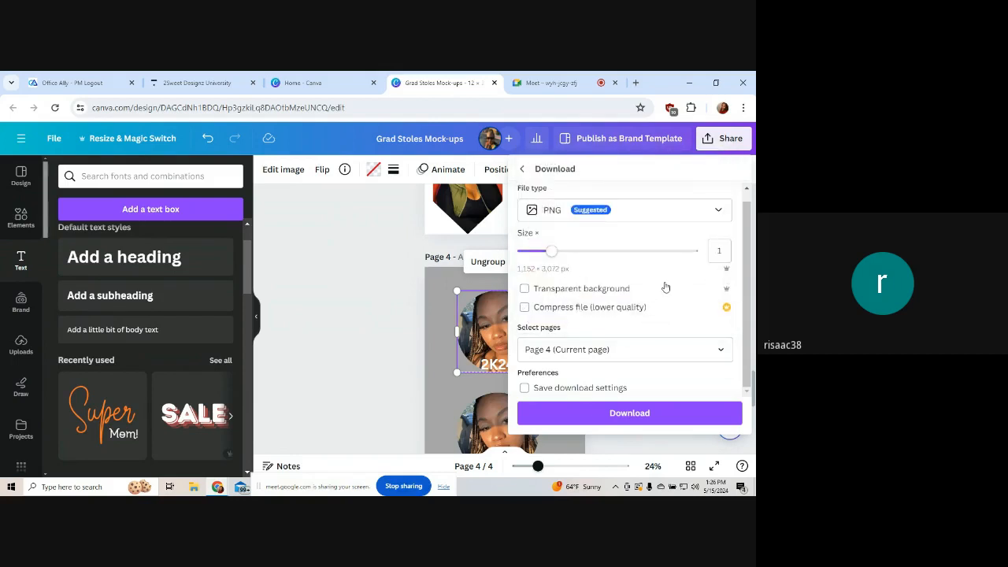
click(633, 412)
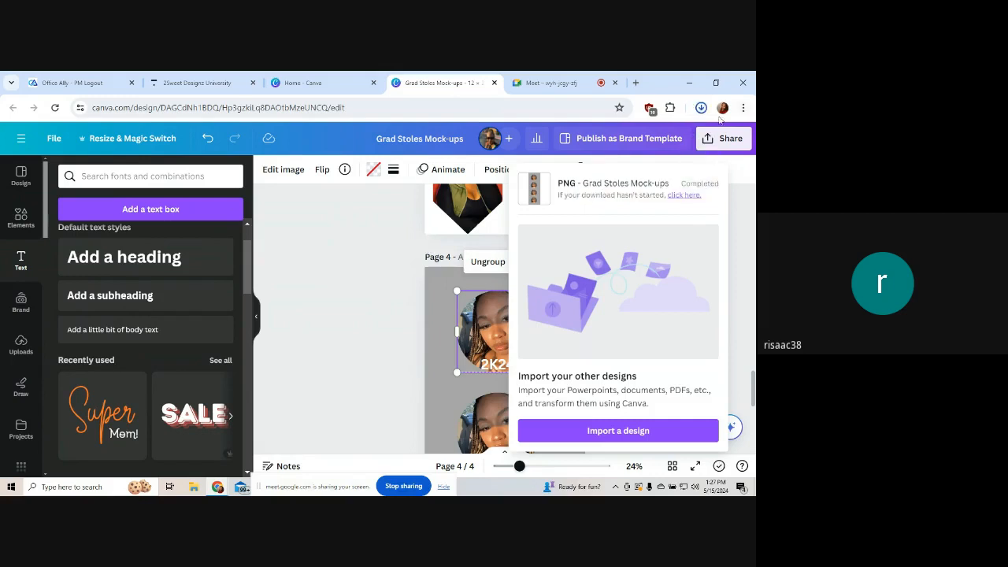
- Review the downloaded Grad Stoles Mock-ups.png, close it, and switch to the Google Meet call
click(701, 107)
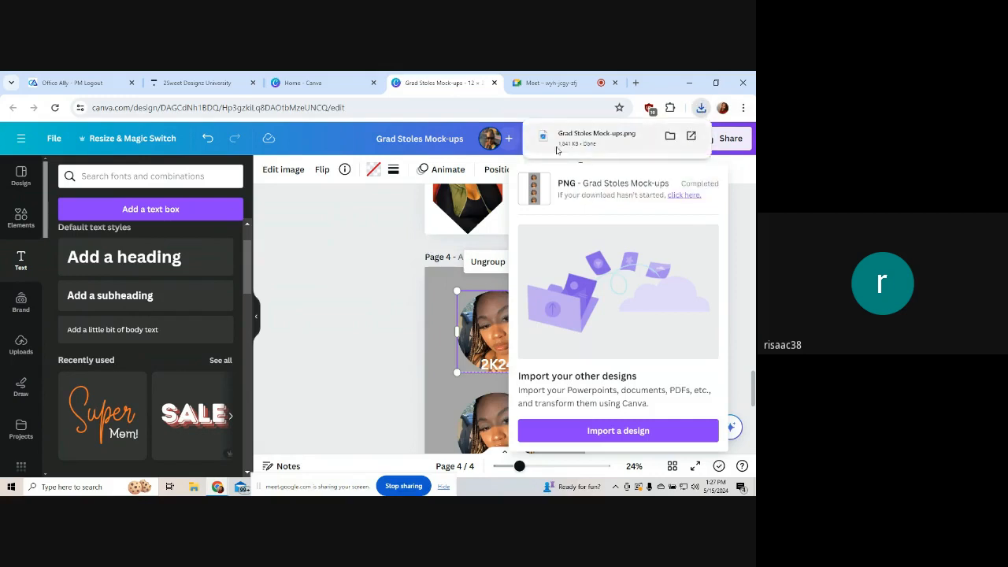
click(575, 142)
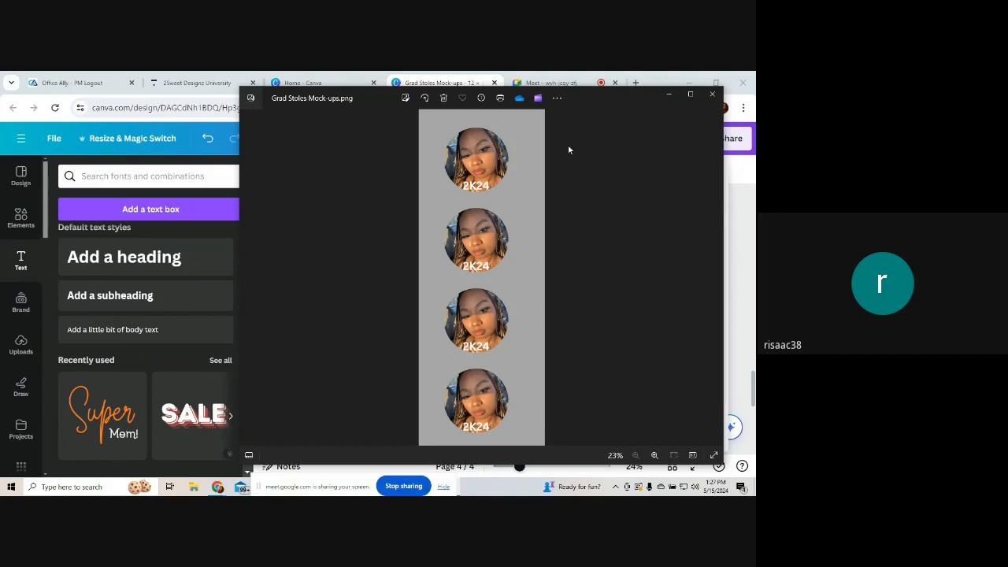
click(711, 94)
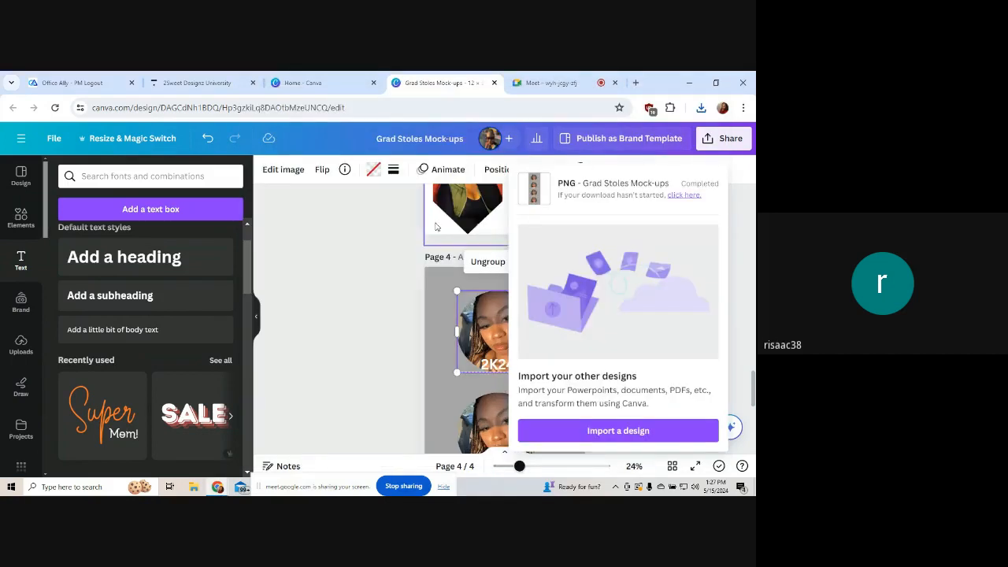
click(551, 83)
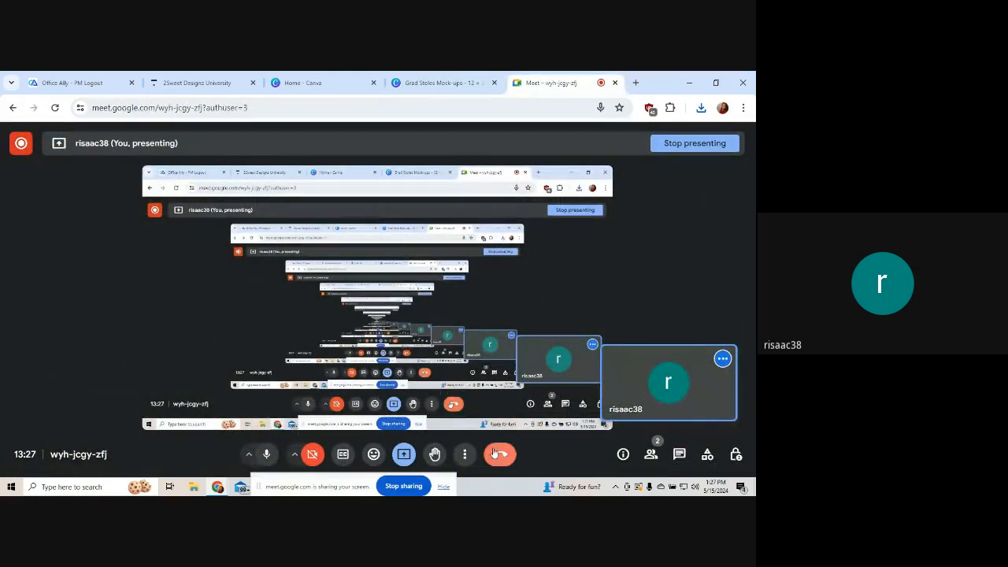